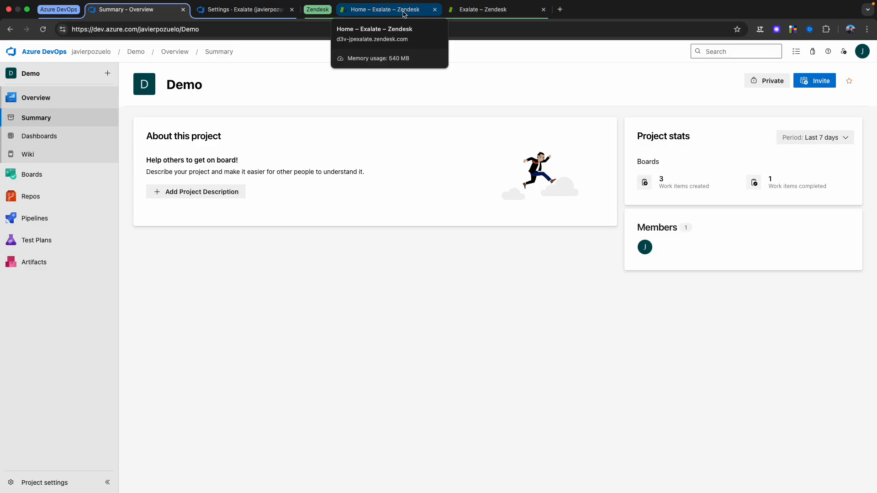
Step: In Exalate for Zendesk, initiate a connection to the Azure DevOps organization's URL, using the Script configuration type
click(404, 14)
click(473, 9)
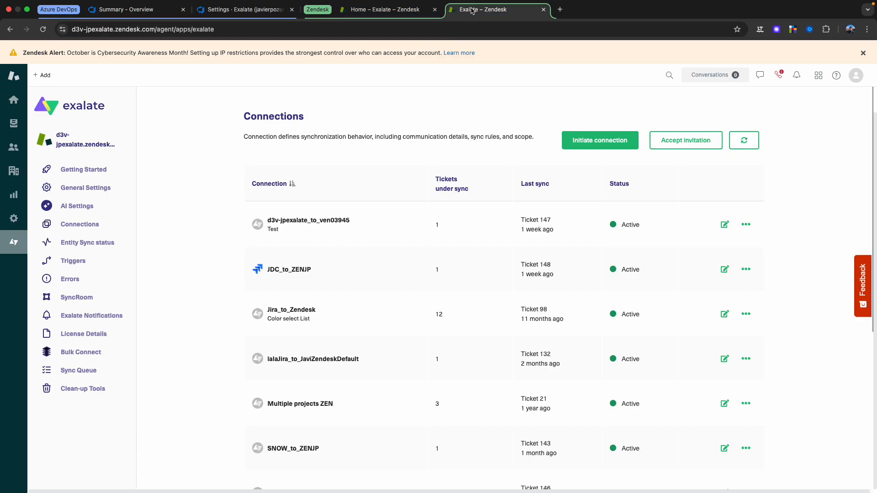
click(610, 142)
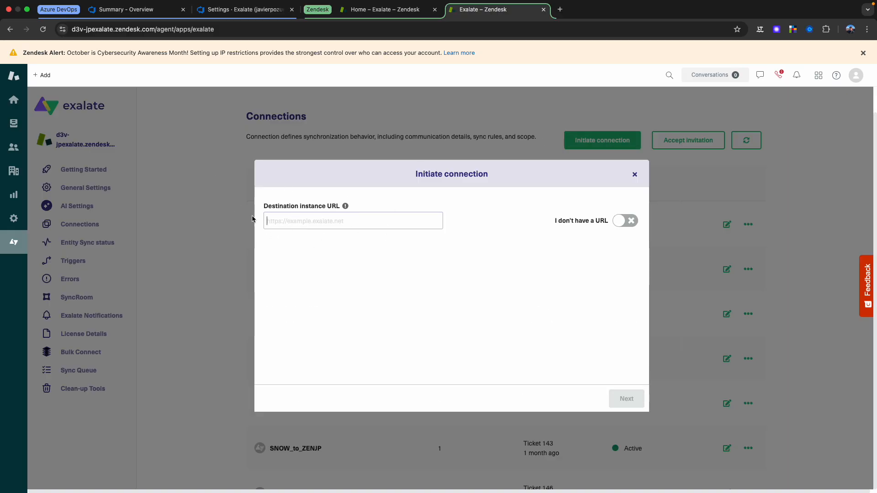
click(347, 220)
text(https://dev.azure.com/javierpozuelo)
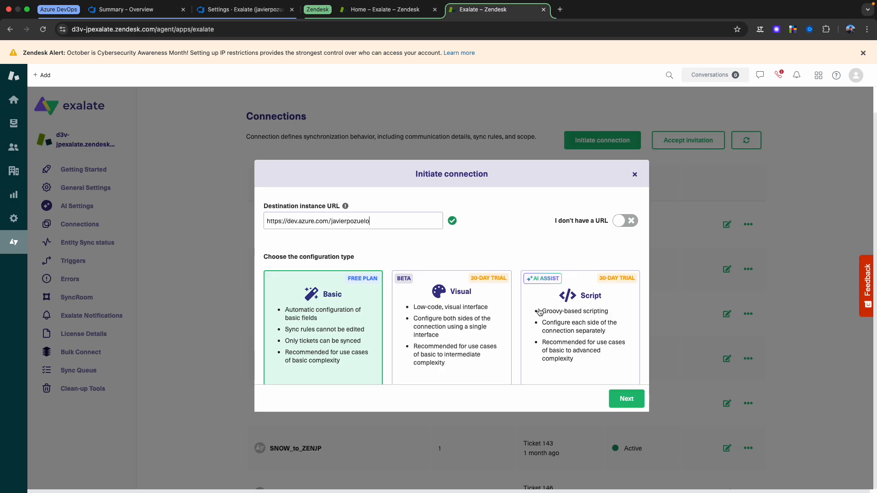
click(540, 312)
click(622, 398)
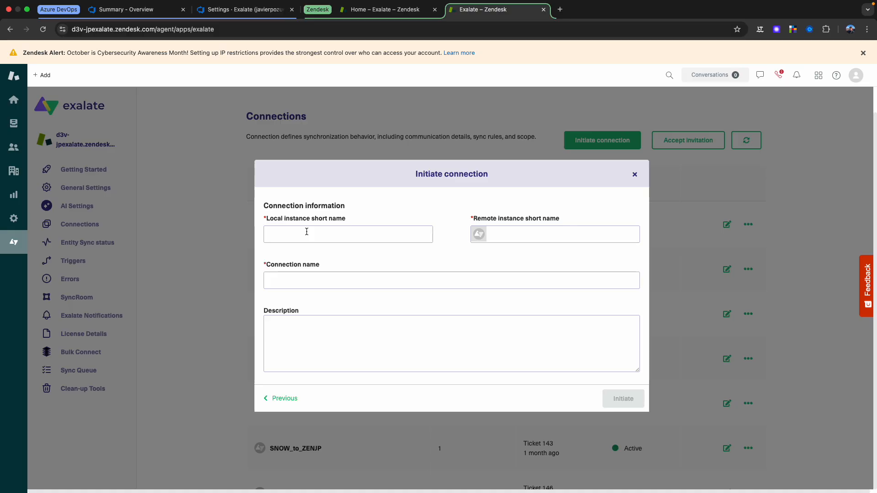
Step: Name the local instance Zen, the remote instance ADO and the connection Zen_to_ADO_Tutorial, and initiate the connection
text(Zen)
click(537, 233)
text(ADO)
click(414, 279)
text(_Turorial)
click(616, 403)
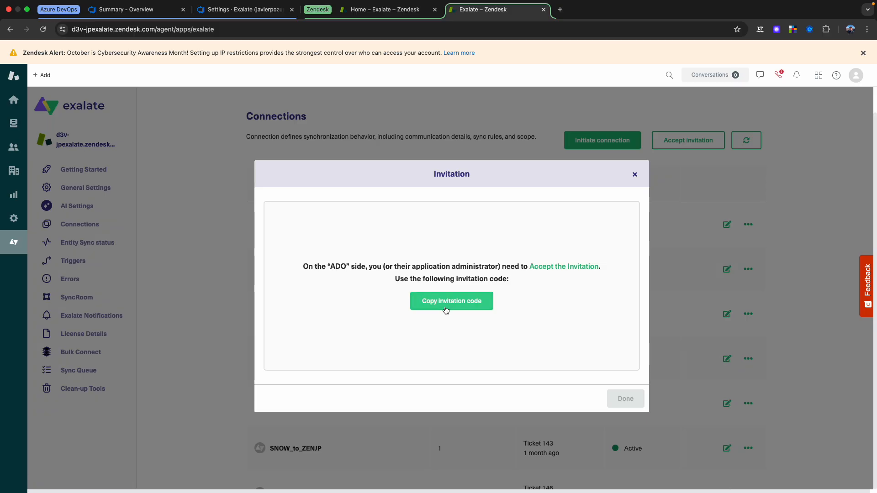
Step: Copy the invitation code and submit it in the Accept invitation dialog of Exalate for Azure DevOps
click(451, 301)
click(229, 10)
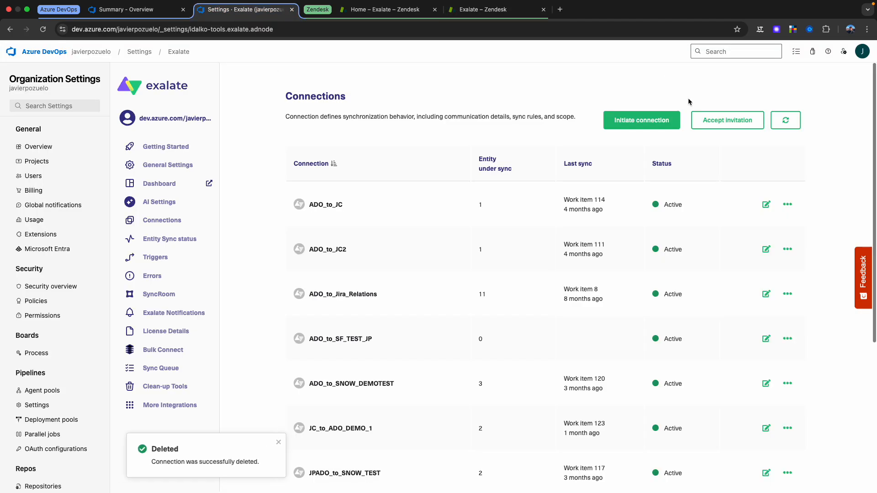
click(727, 121)
click(503, 276)
key(ctrl+v)
click(667, 391)
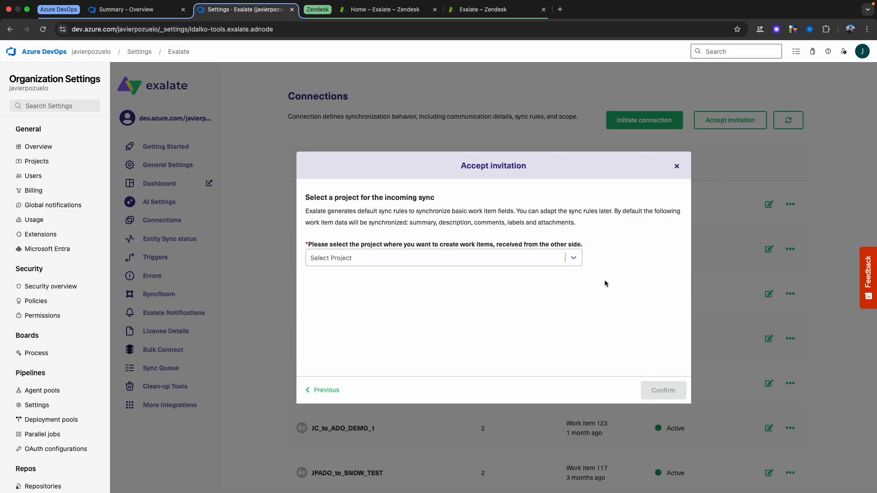
Step: Choose Demo as the project for incoming work items, confirm the invitation and open the sync configuration
click(559, 261)
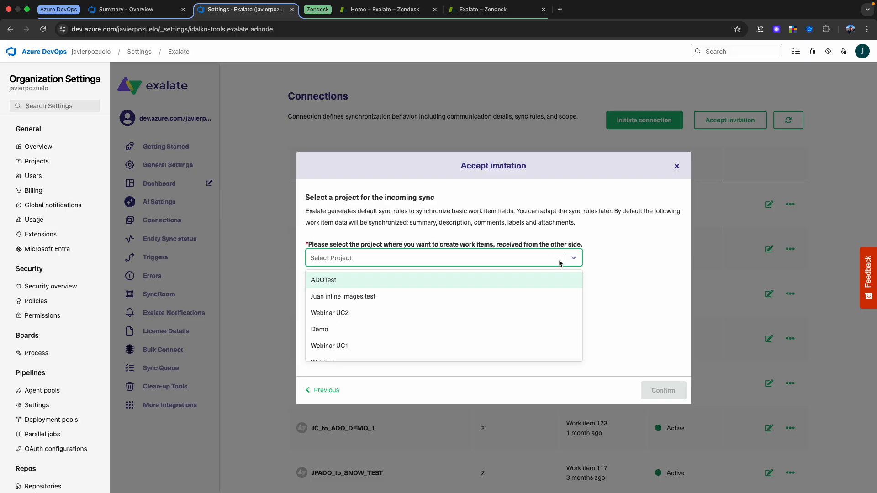
click(340, 329)
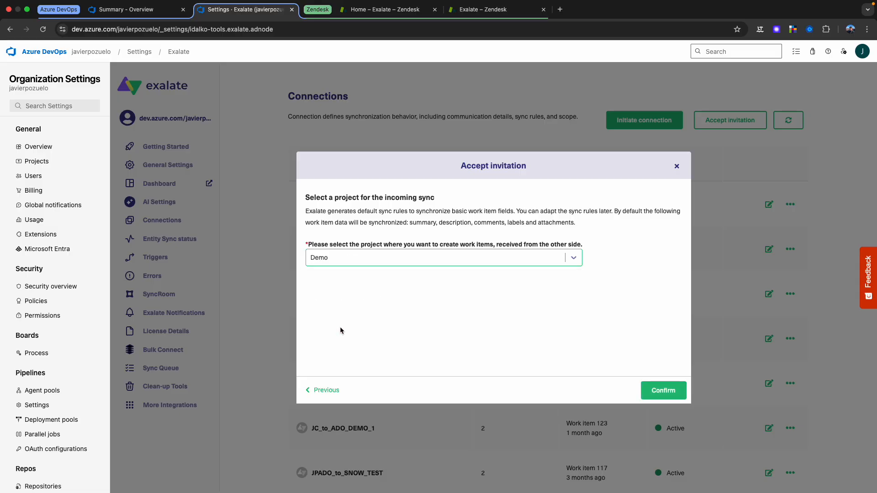
click(667, 392)
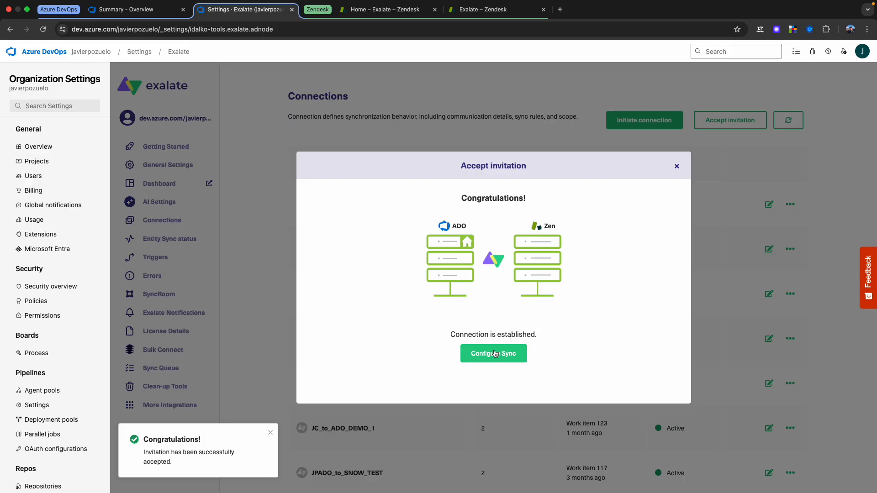
click(493, 353)
Step: Back in Exalate for Zendesk, finish the invitation and open the Zen_to_ADO_Tutorial connection for editing
click(486, 10)
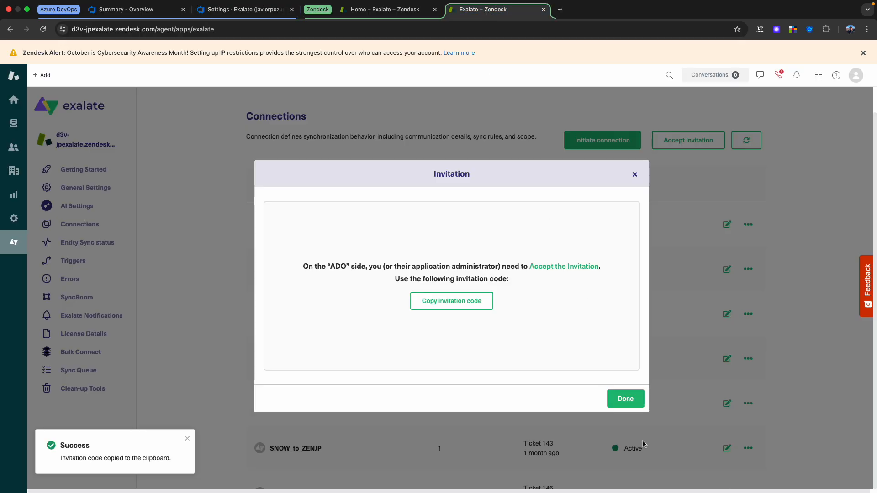
click(625, 399)
scroll(734, 425, down, 1)
scroll(734, 425, down, 5)
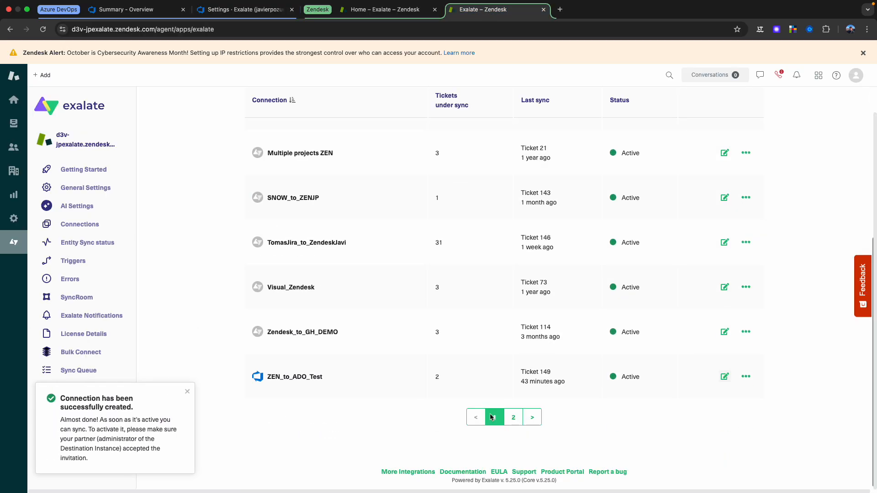
click(513, 417)
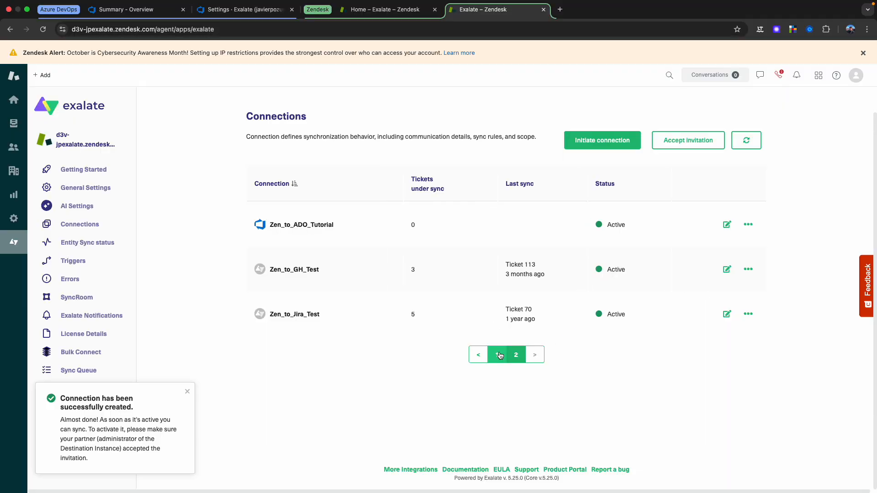
click(497, 355)
scroll(546, 385, down, 5)
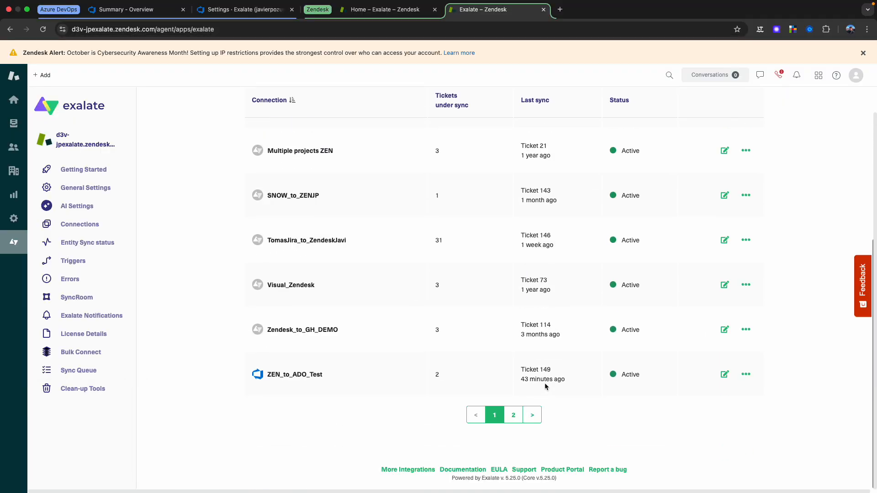
click(518, 413)
click(726, 224)
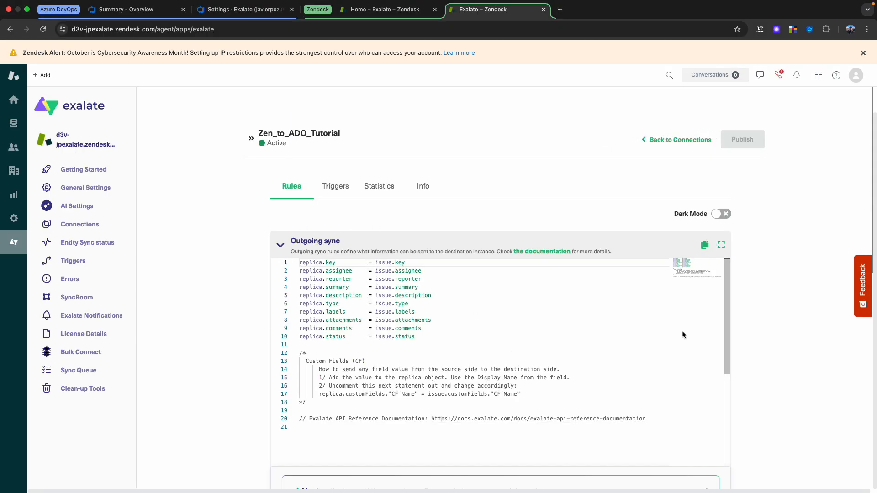
scroll(736, 347, down, 2)
Step: Start a new ticket in Zendesk and close the open tickets #150 and #151
click(370, 9)
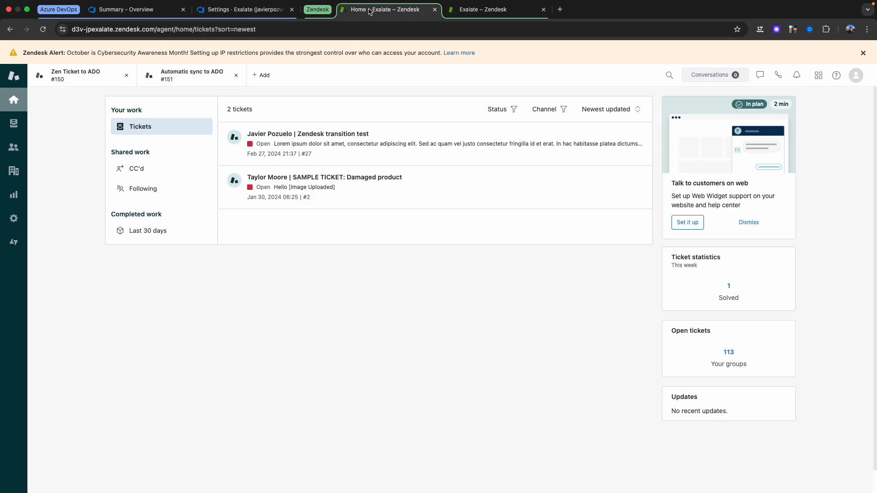
click(263, 75)
click(272, 113)
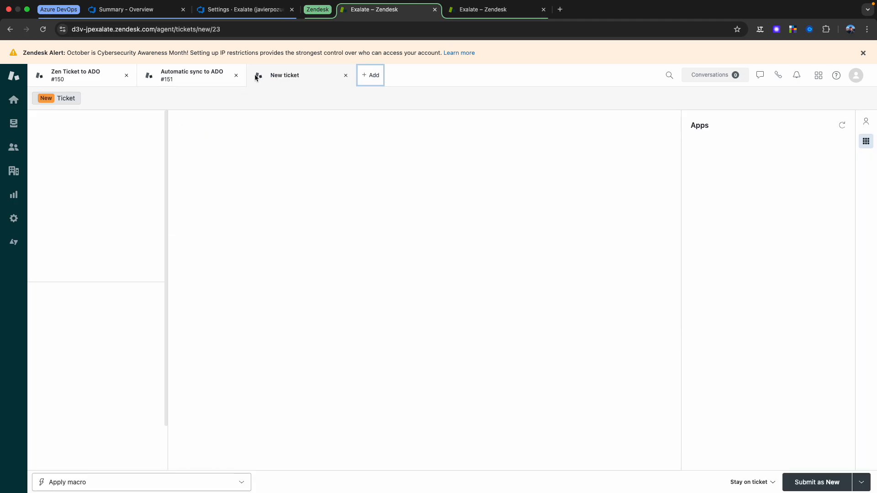
click(237, 76)
click(127, 75)
Step: Enter "Zendesk to ADO sync Test" as the new ticket's subject
click(196, 119)
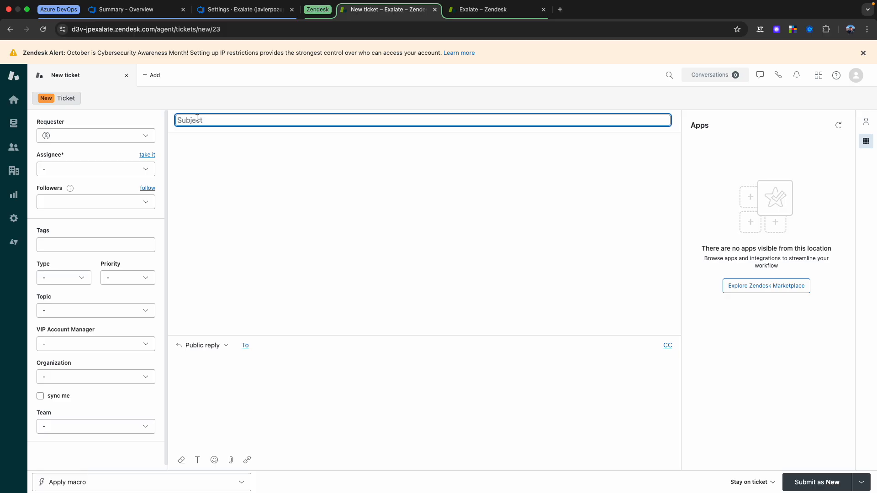
text(ADo)
key(BackSpace)
key(BackSpace)
key(BackSpace)
key(BackSpace)
text(Zendesk to )
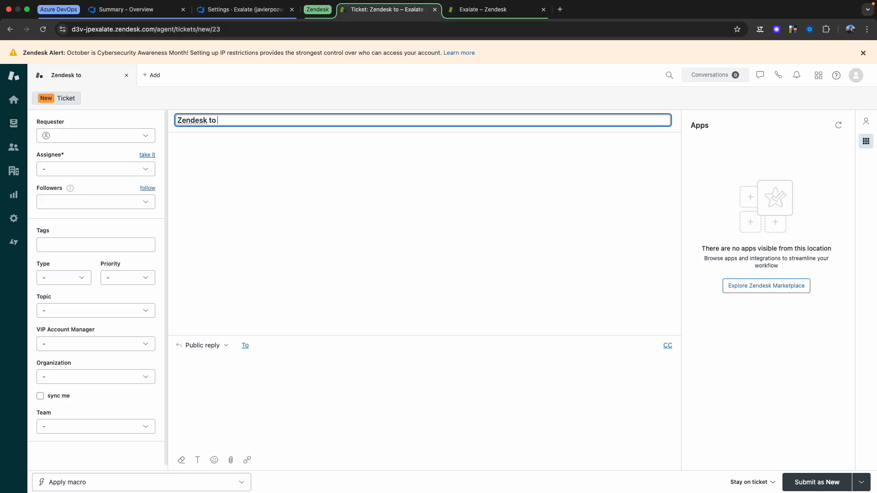
text(ADO sync Tew)
key(BackSpace)
text(st)
Step: Write "Test" as the ticket's public reply and submit the ticket with status Open
click(220, 379)
text(Test)
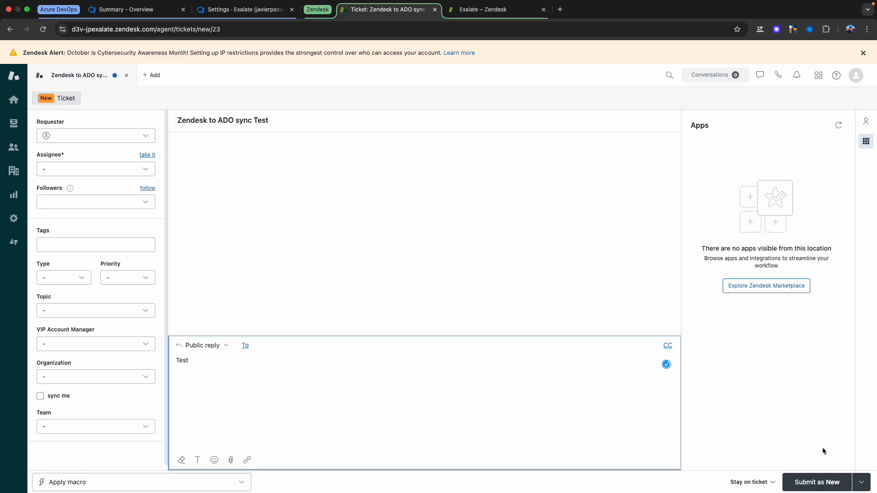
click(861, 483)
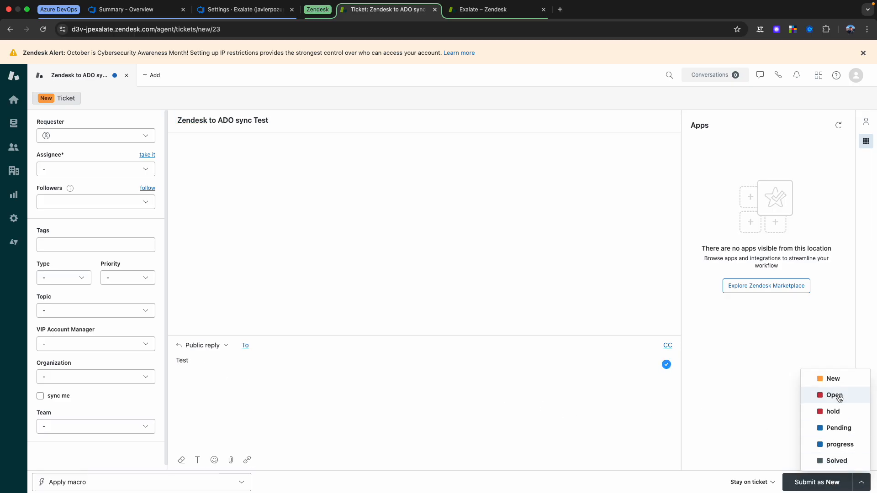
click(841, 397)
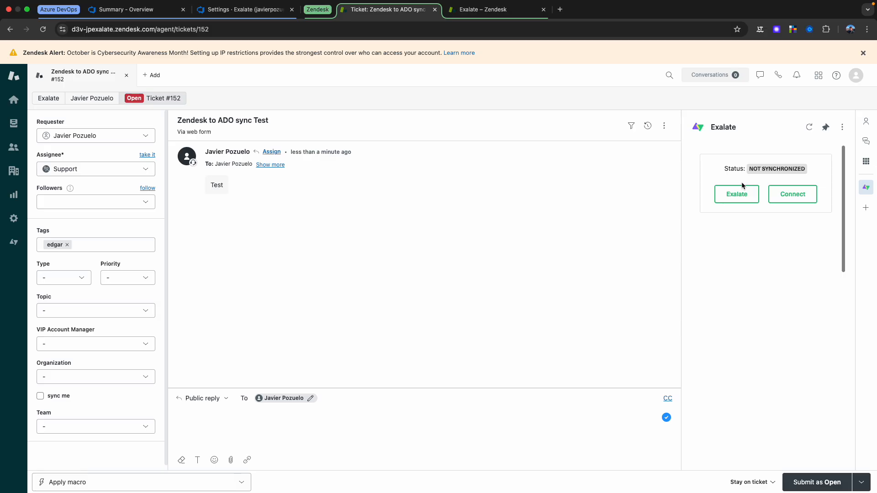
Step: Exalate the ticket through the Zen_to_ADO_Tutorial connection
click(737, 193)
click(759, 190)
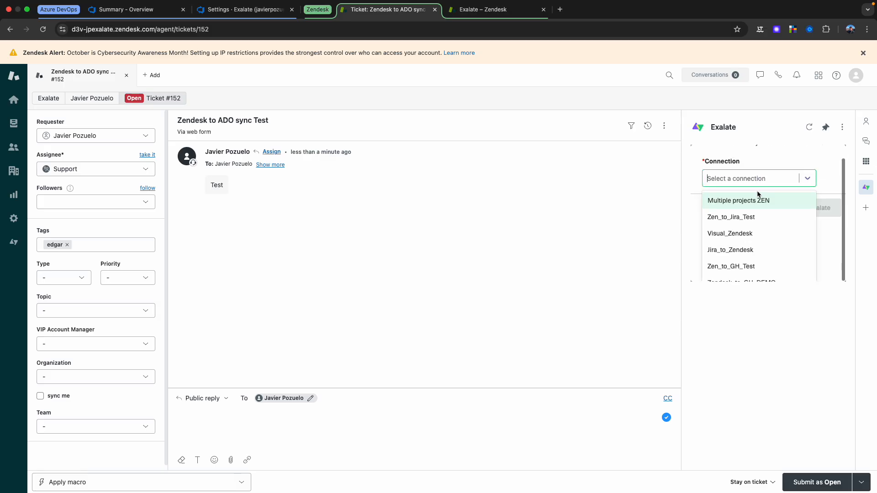
scroll(750, 256, down, 5)
scroll(779, 251, up, 1)
scroll(779, 251, up, 3)
scroll(771, 264, down, 2)
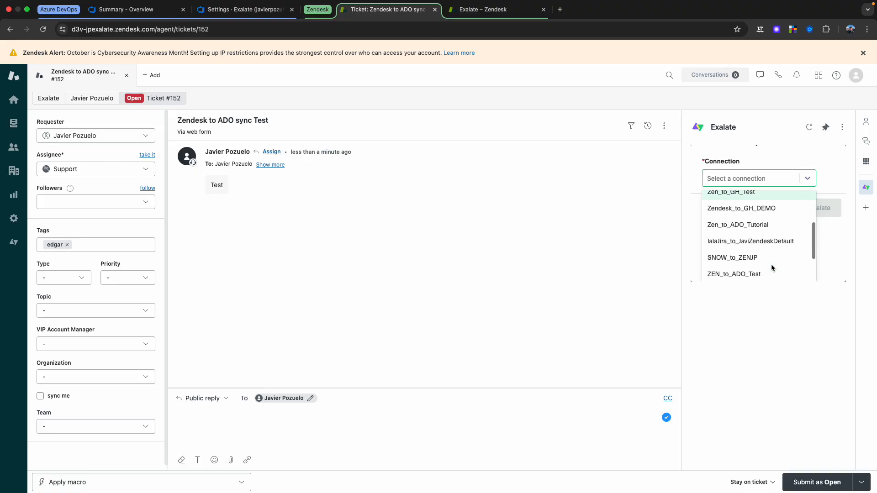
click(752, 221)
click(822, 222)
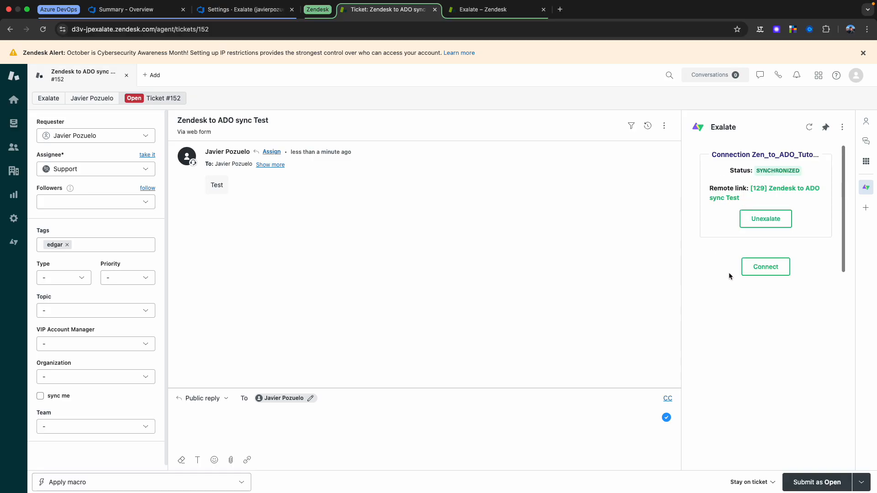
Step: Open the synced work item from the ticket's remote link, group it with the Azure DevOps pages, and return to the Zendesk ticket
click(790, 190)
drag(454, 18, 219, 12)
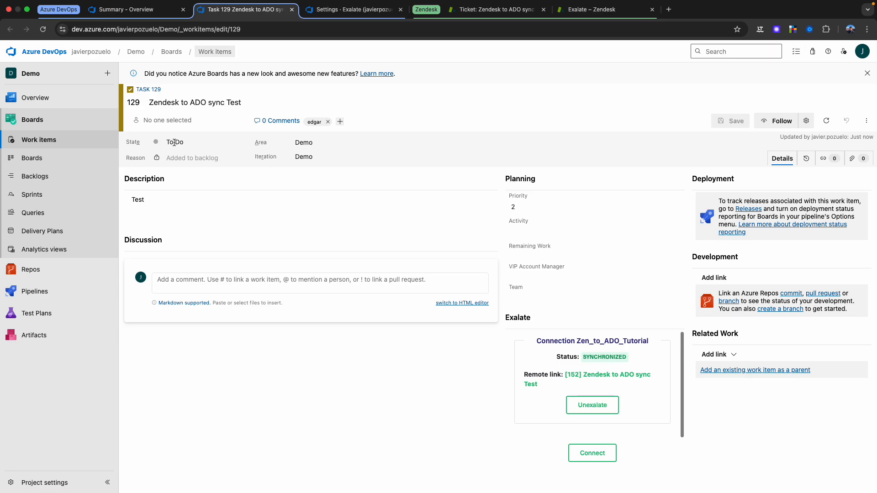
click(485, 24)
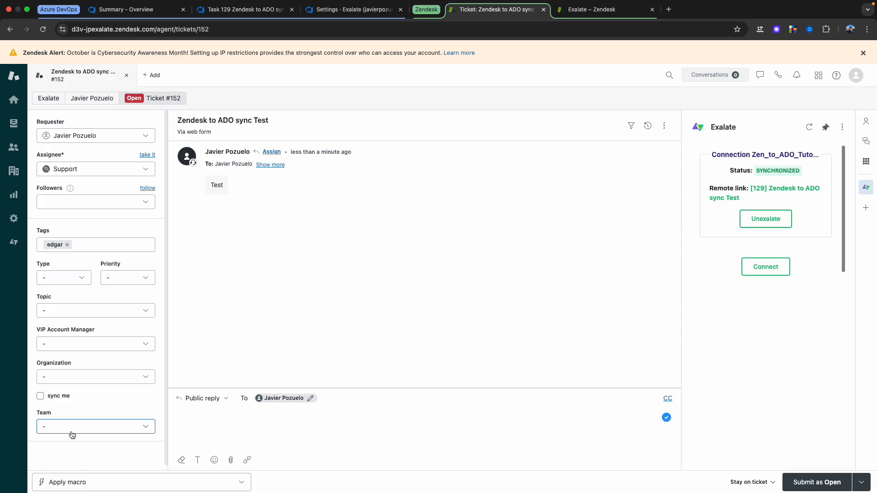
Step: Check the connection's rules in Zendesk and Azure DevOps, and place the Task 129 page after the Exalate settings page
click(590, 14)
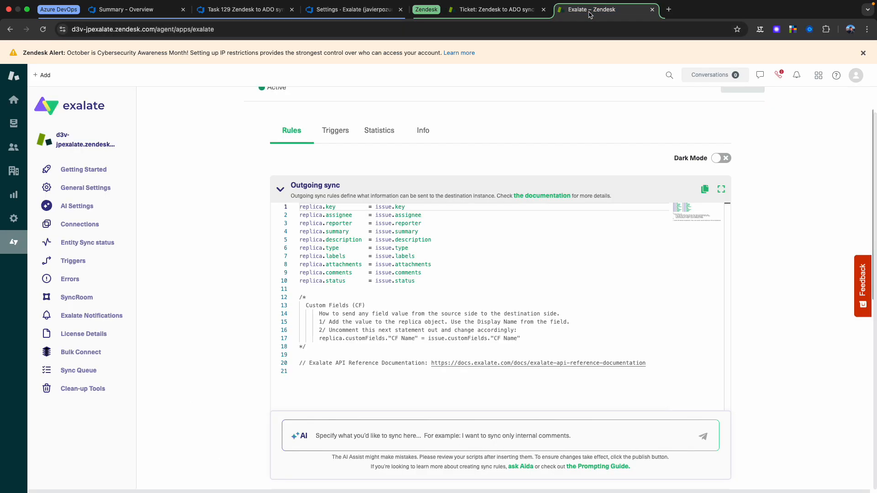
click(334, 15)
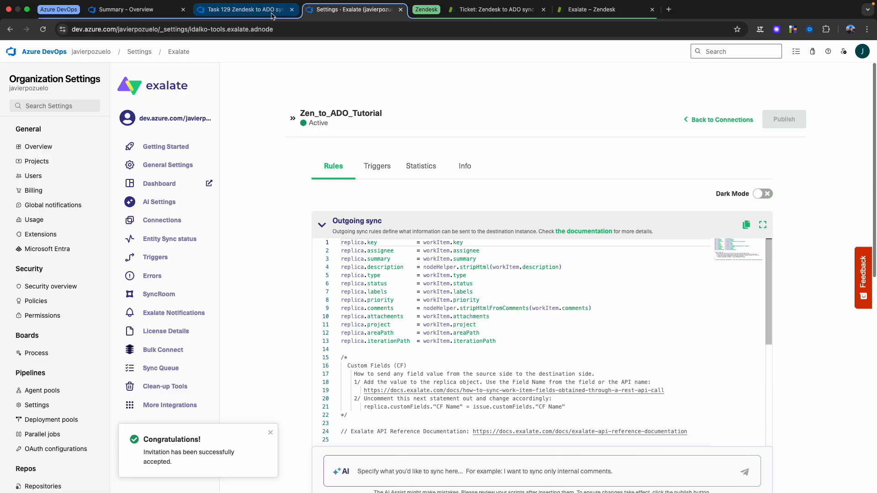
click(282, 14)
drag(282, 13, 386, 12)
Step: Review the outgoing and incoming sync rules of the Zen_to_ADO_Tutorial connection on the Zendesk side
click(495, 10)
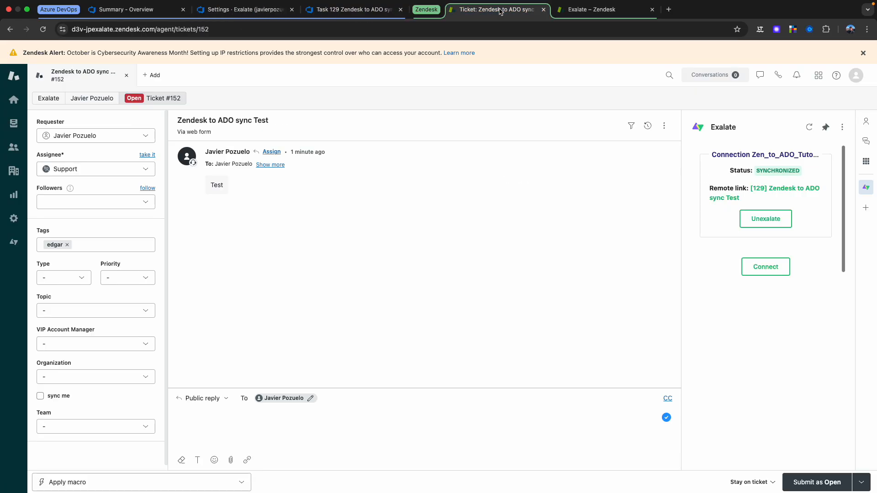
click(585, 11)
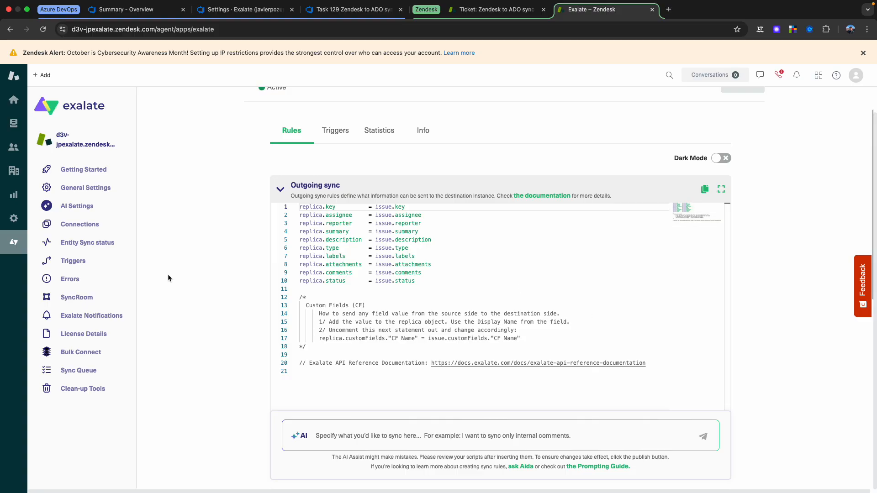
scroll(199, 299, down, 3)
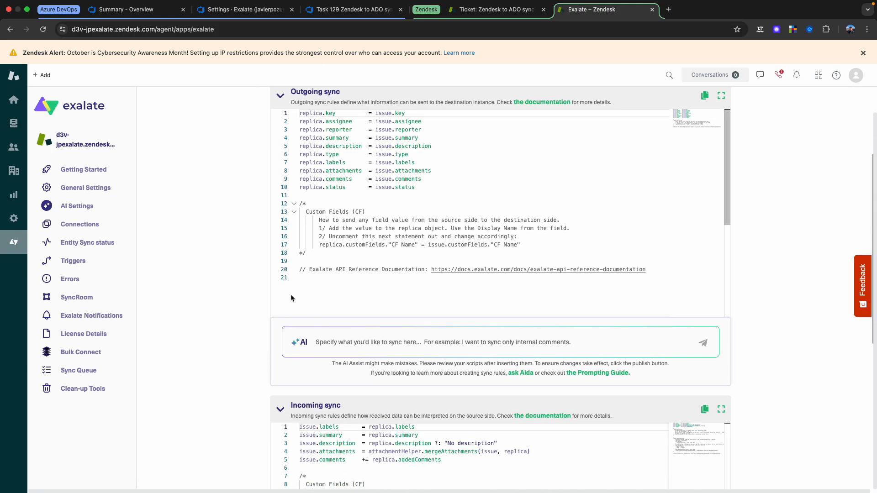
scroll(229, 317, down, 2)
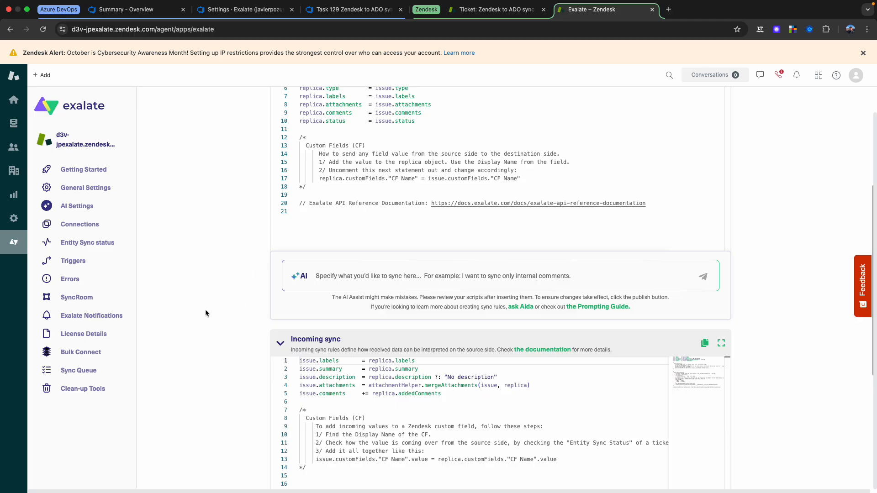
scroll(205, 311, up, 6)
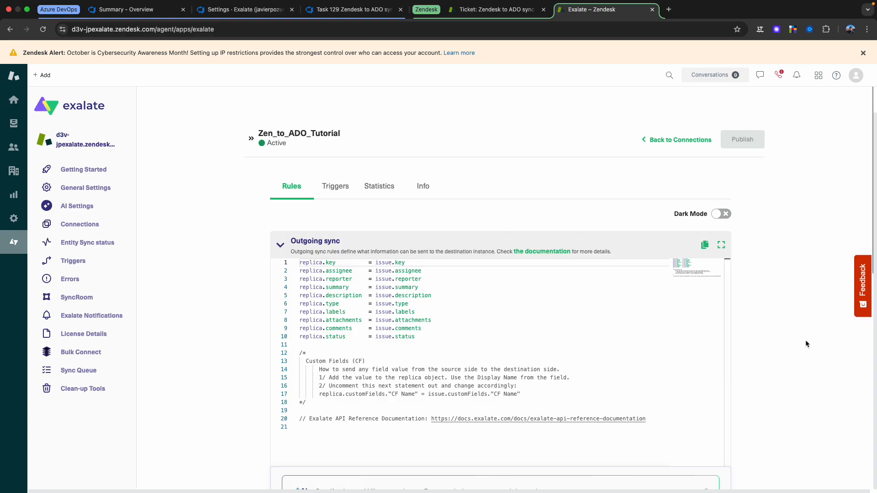
scroll(805, 340, down, 9)
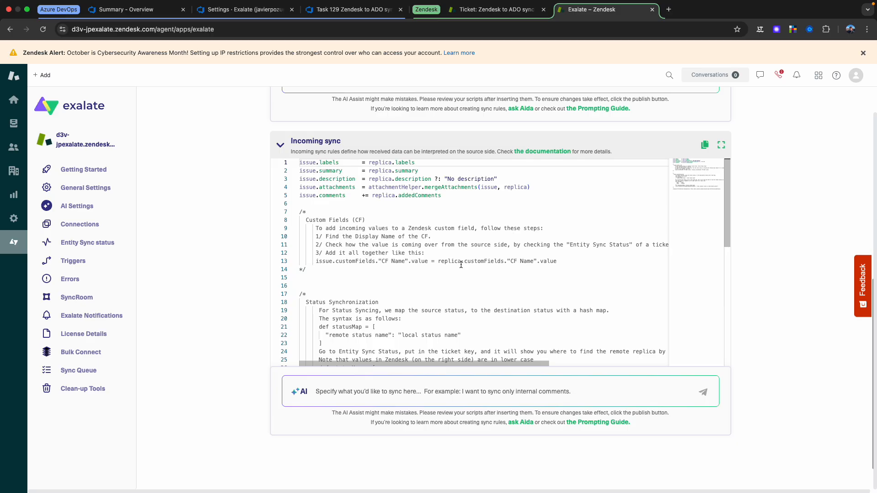
Step: Add two blank lines above the Custom Fields comment in the Incoming sync script
scroll(755, 204, up, 4)
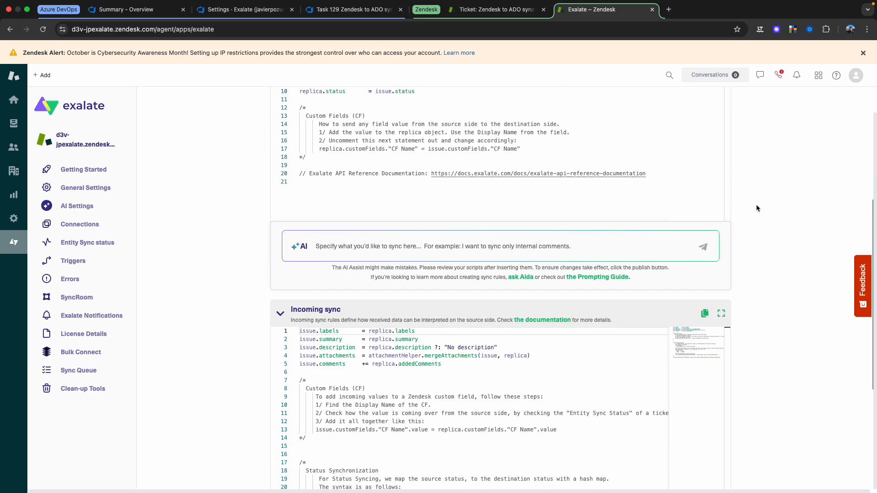
scroll(757, 207, down, 1)
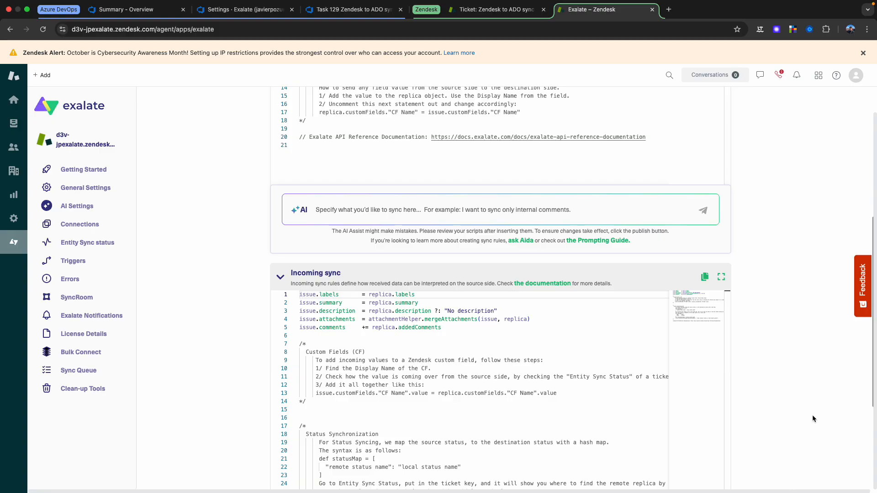
scroll(812, 419, down, 4)
click(526, 347)
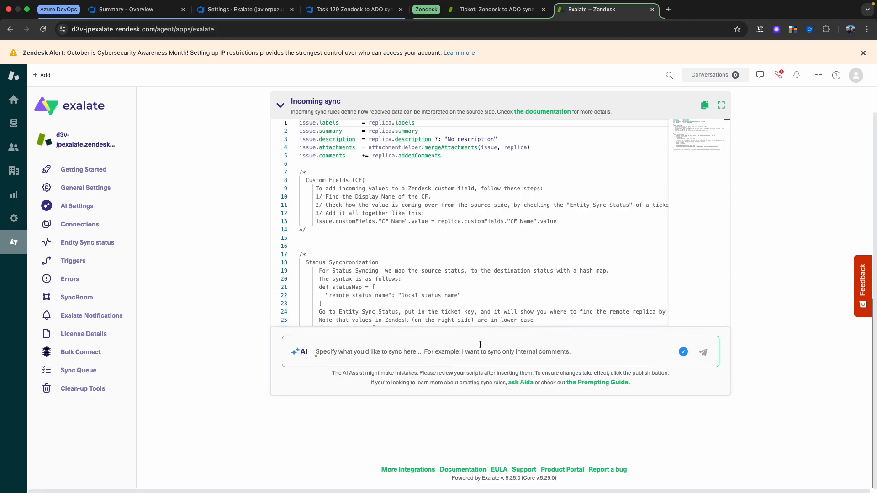
scroll(444, 270, down, 3)
scroll(445, 270, down, 1)
scroll(444, 270, up, 4)
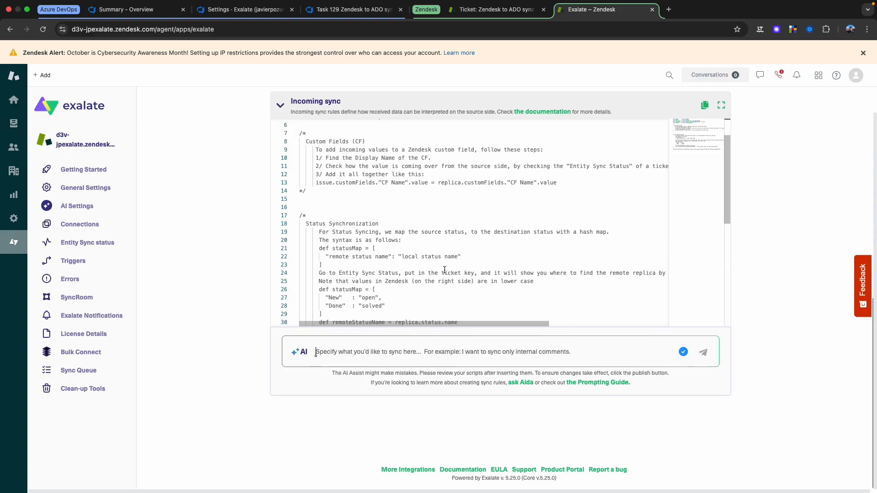
click(332, 165)
key(Return)
key(Return)
scroll(343, 243, down, 5)
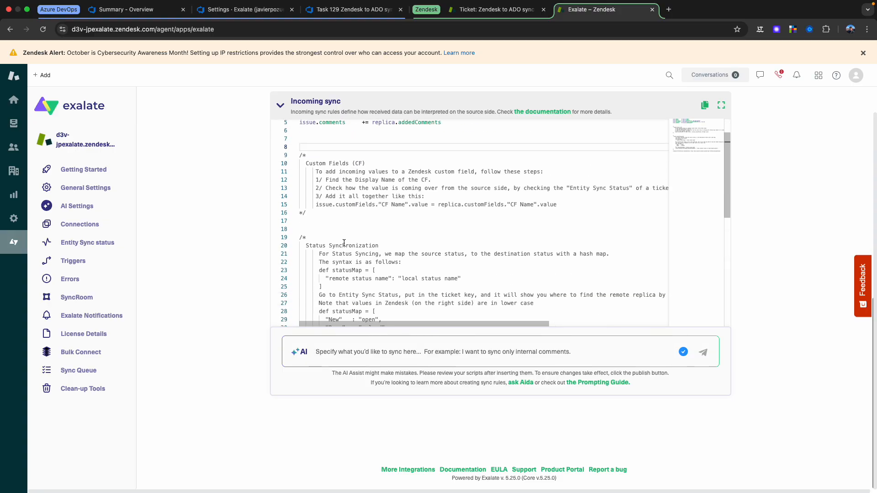
Step: Delete the Status Synchronization comment block from the Incoming sync script
drag(626, 290, 276, 191)
click(327, 176)
drag(322, 163, 305, 305)
key(Delete)
scroll(374, 302, up, 5)
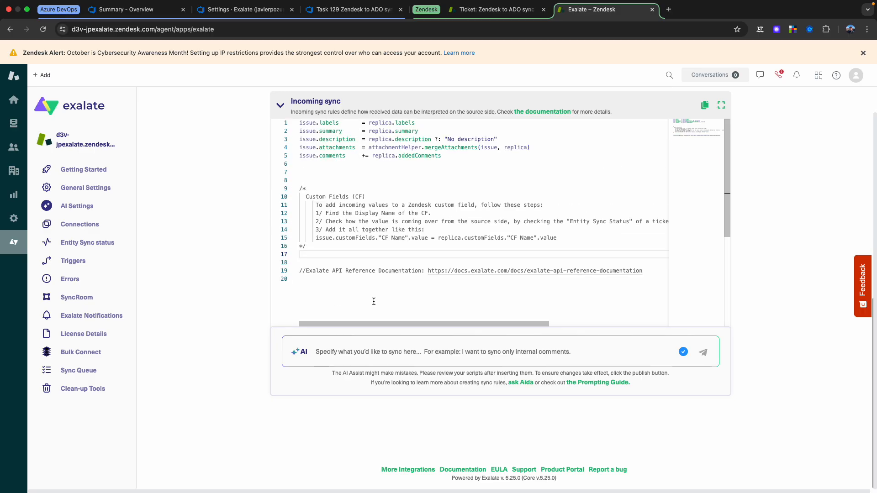
click(375, 172)
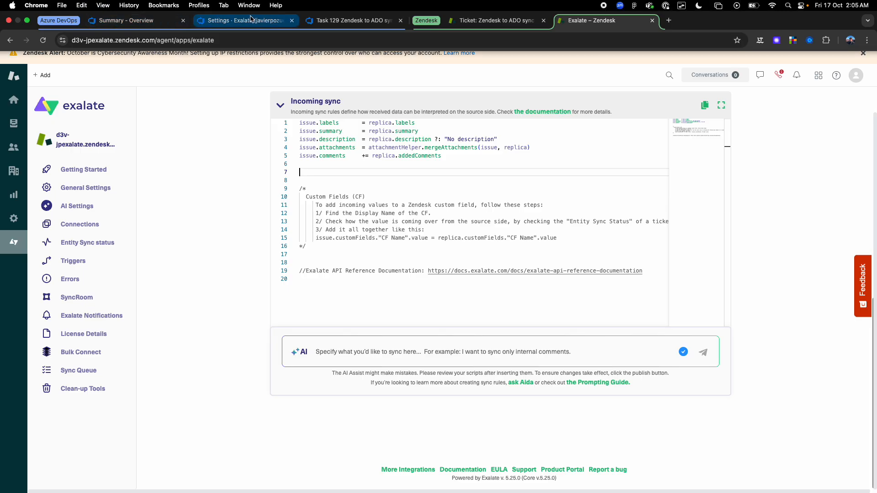
Step: Compare the State options of Task 129 in Azure DevOps with the Zendesk ticket's submit statuses, and return to the Exalate rules
click(347, 20)
click(227, 142)
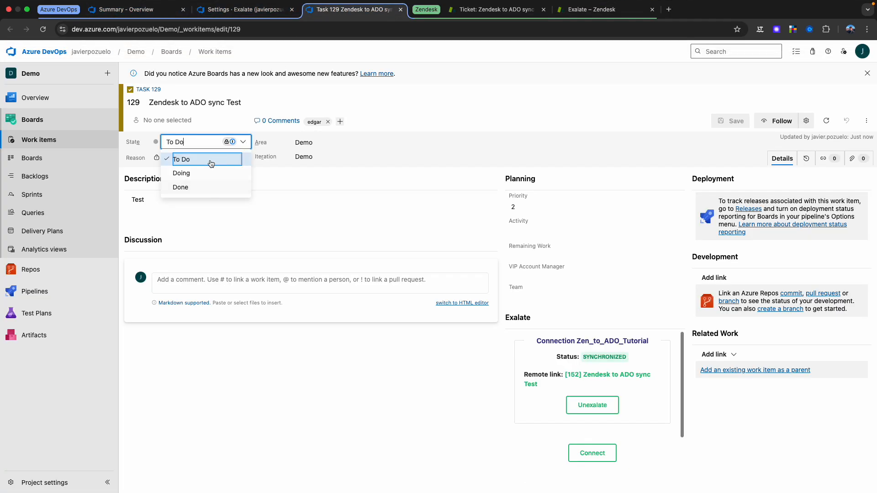
click(501, 9)
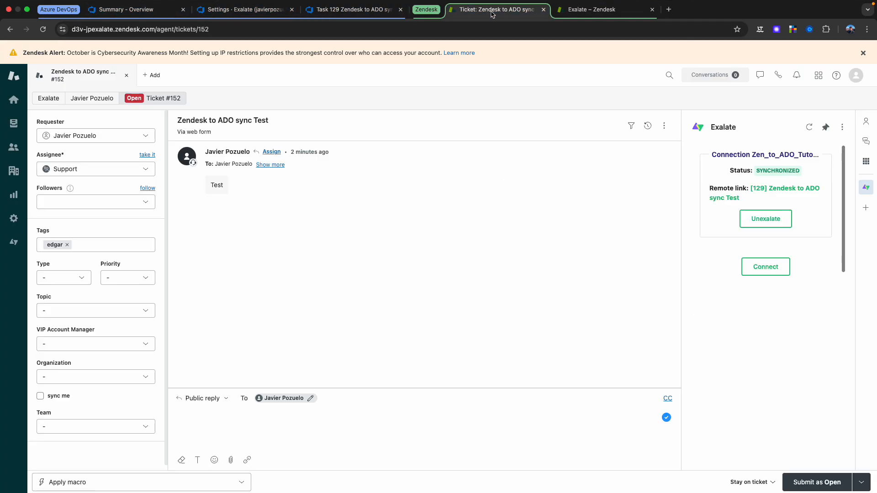
click(861, 482)
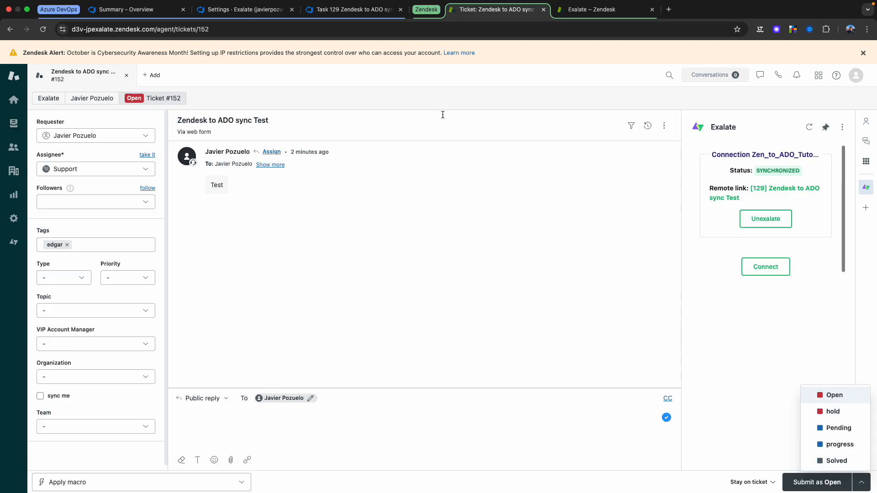
click(353, 9)
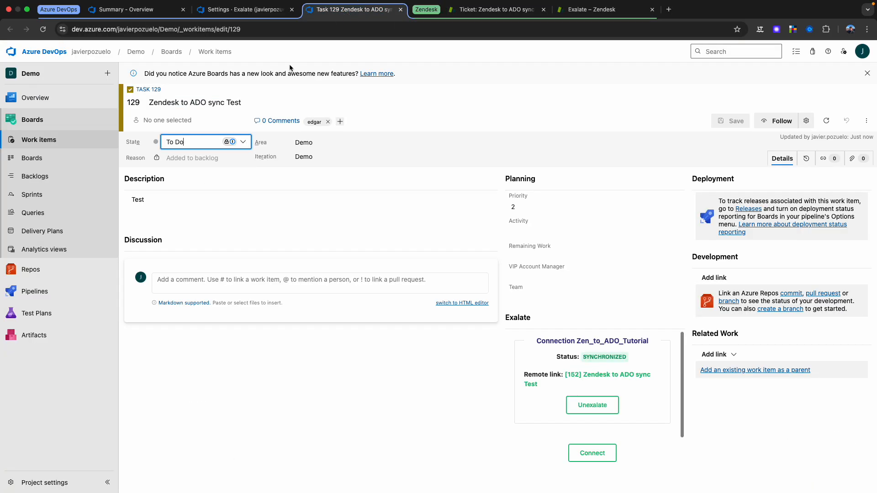
click(243, 143)
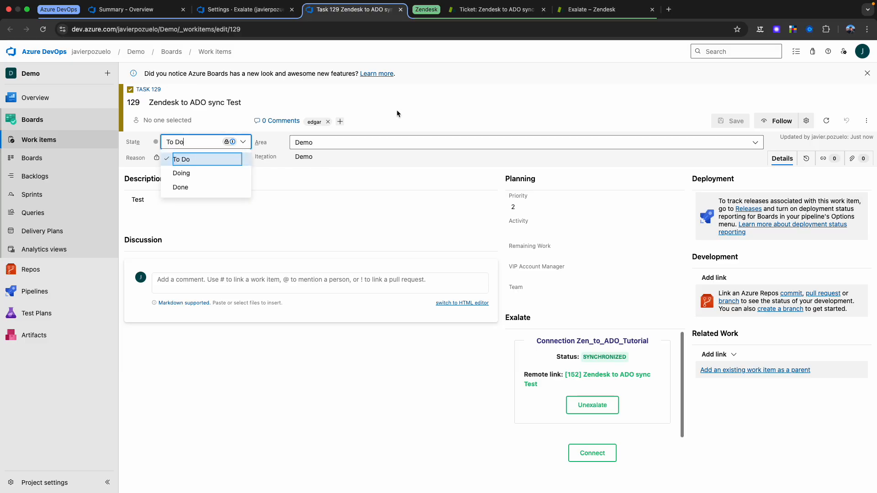
click(524, 13)
click(591, 9)
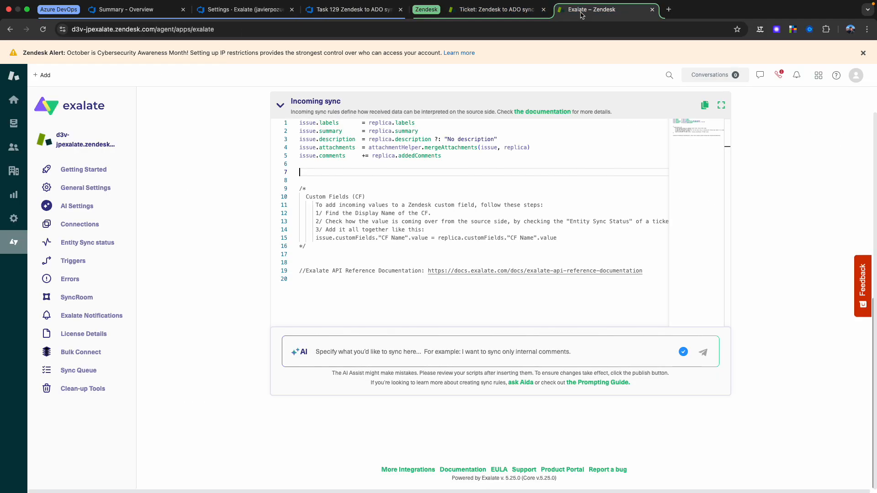
Step: Prompt Incoming sync's AI Assist: "I want to synchonize the Azure Devops statuses To Do, Doing and Done to the zendesk statuses open,pending and solved"
click(390, 349)
text(I want to sy)
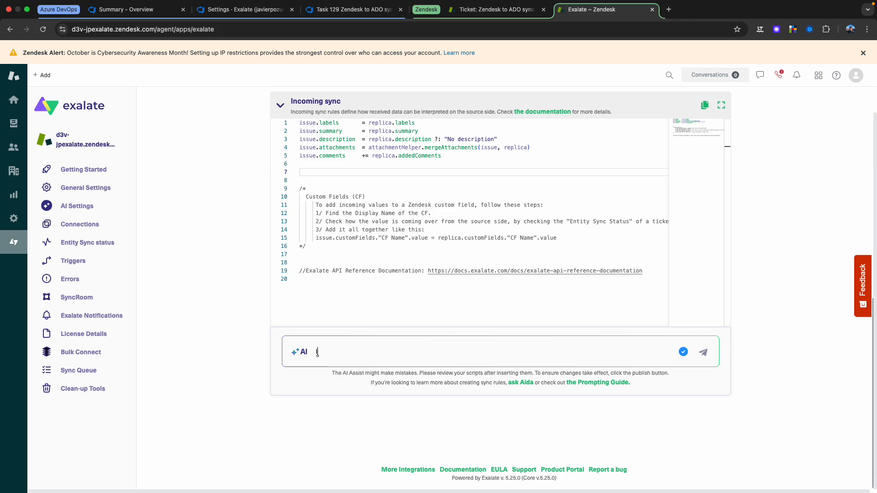
text(nchonize the A)
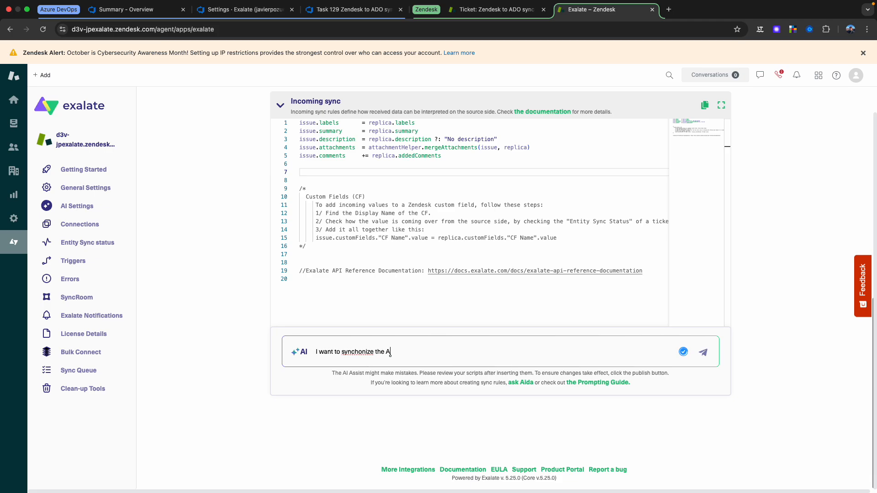
text(zure Devops status)
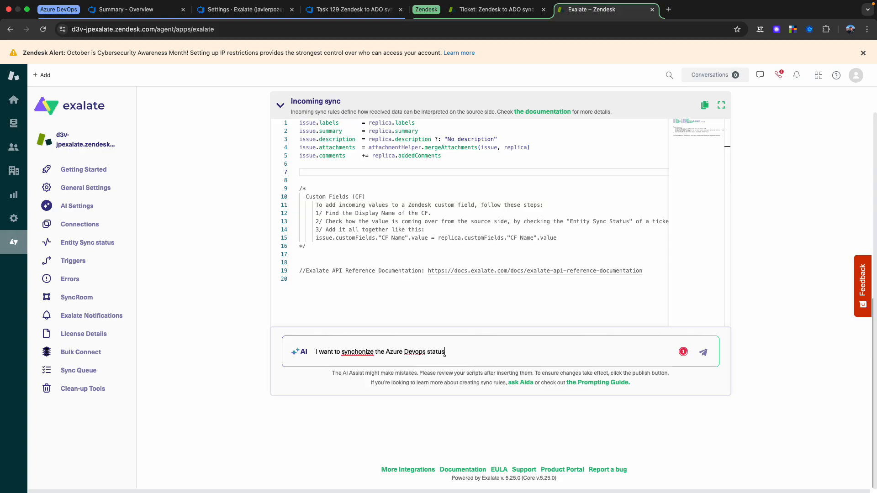
text(es To Do, Doing adn)
key(BackSpace)
key(BackSpace)
key(BackSpace)
key(BackSpace)
text(and Done to the zen)
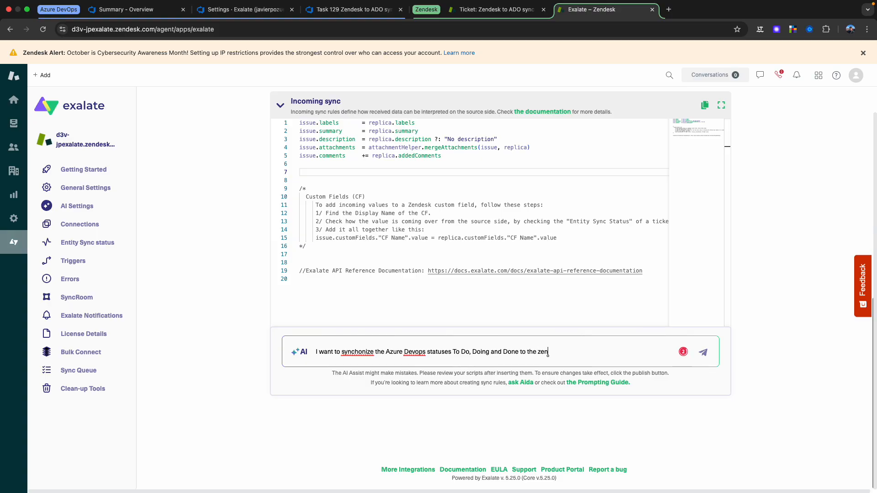
text(desk statuses open,pending and solved)
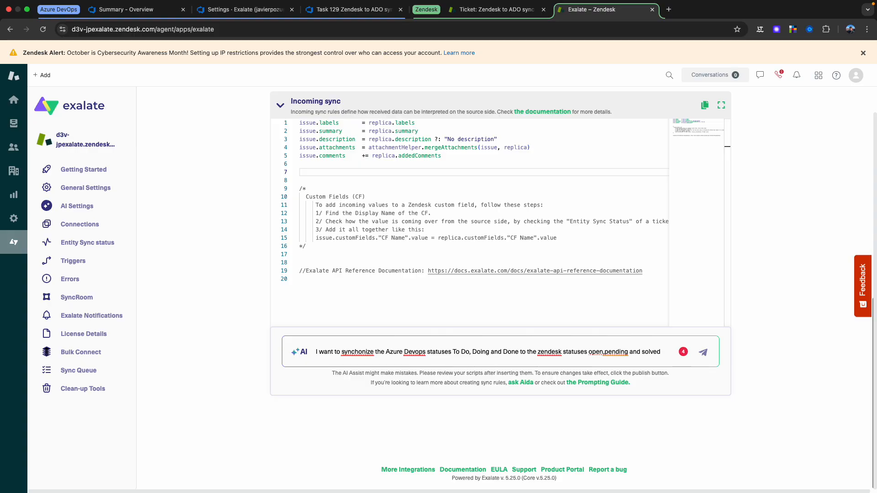
key(Return)
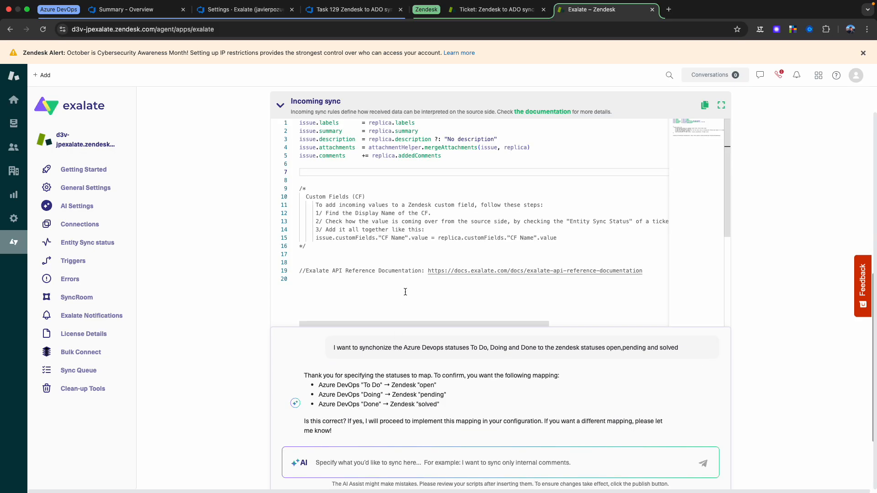
Step: Confirm the AI Assist's proposed status mapping by replying "Correct"
scroll(382, 431, down, 3)
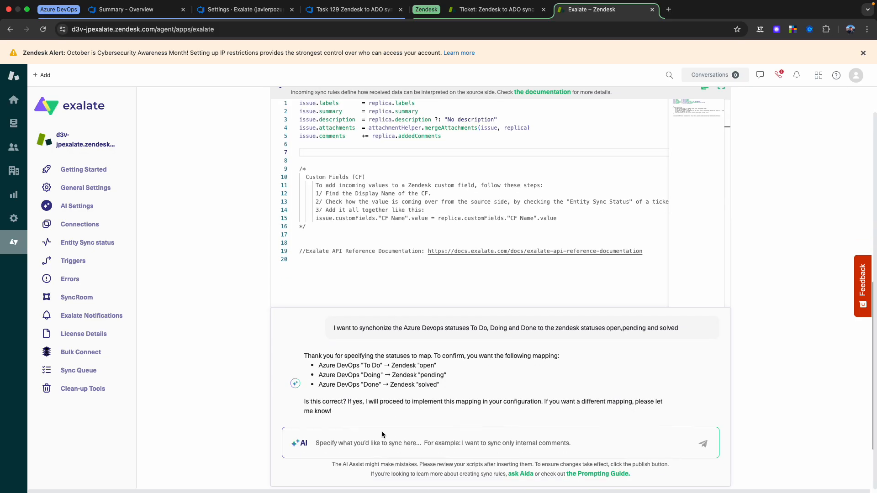
click(318, 410)
text(correct)
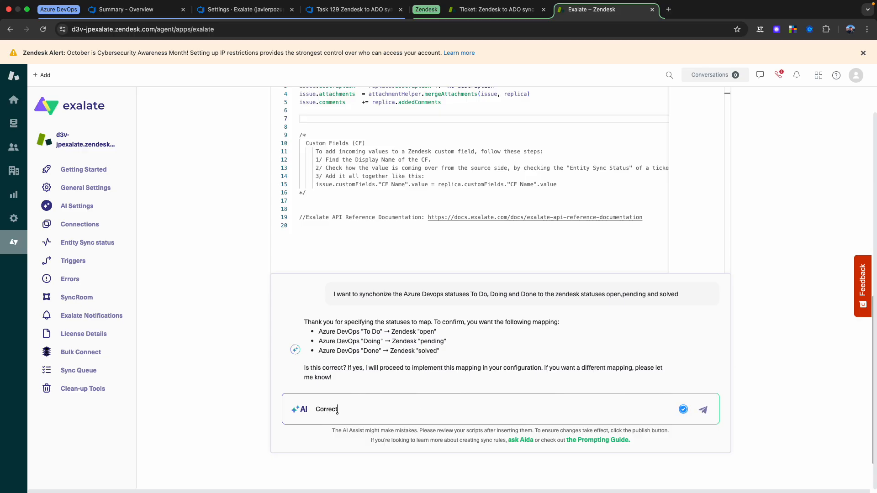
key(Return)
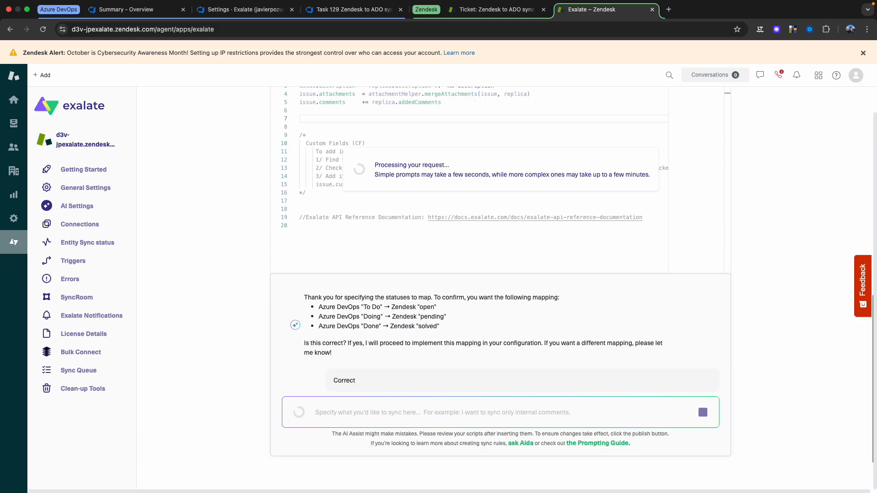
Step: Review the AI-generated status mapping and insert the changes into the Incoming sync script
scroll(430, 230, down, 2)
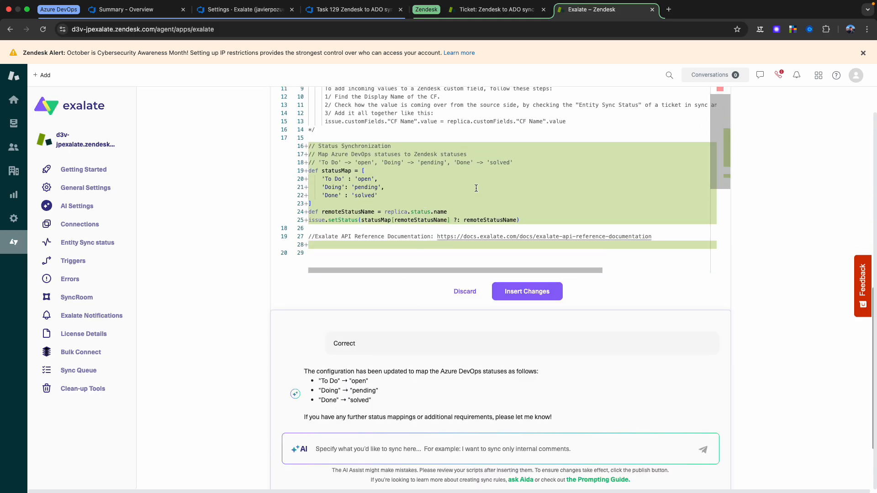
scroll(476, 188, up, 1)
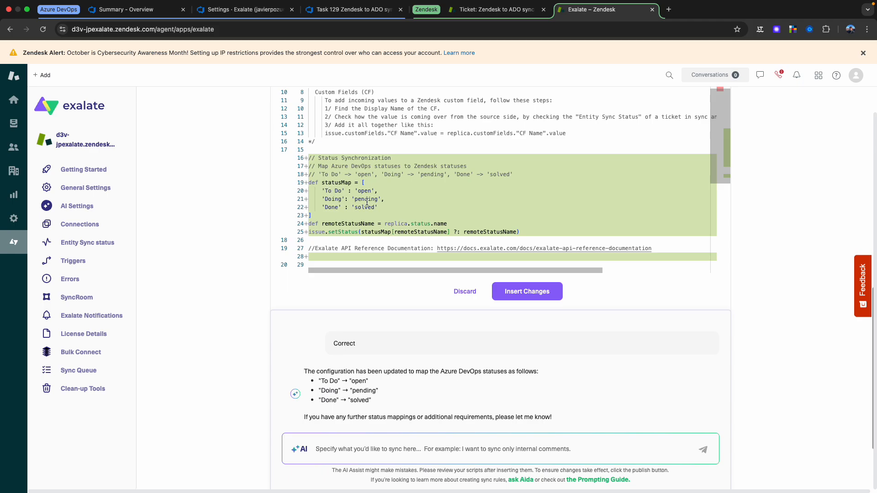
scroll(354, 205, down, 2)
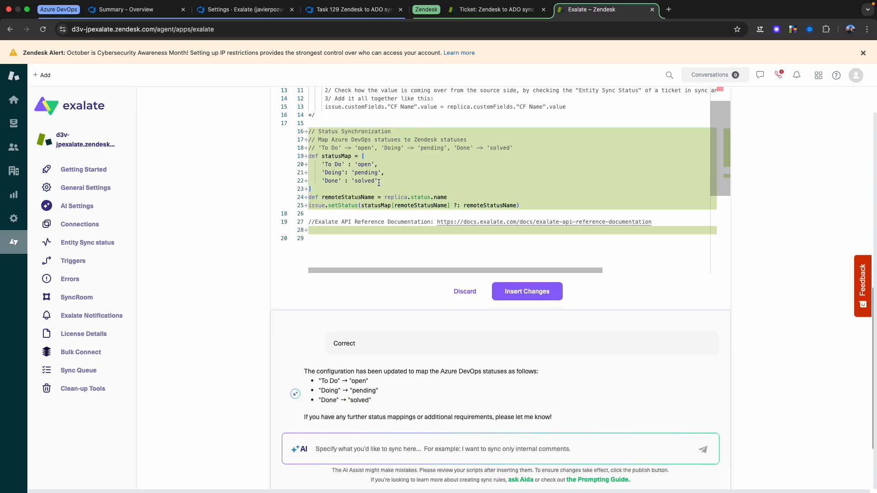
drag(526, 207, 393, 201)
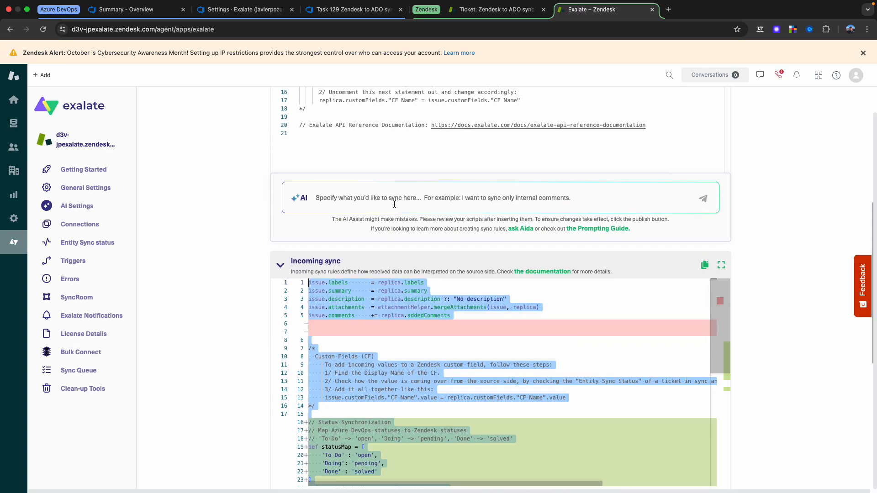
click(812, 321)
scroll(812, 321, down, 1)
scroll(810, 319, down, 5)
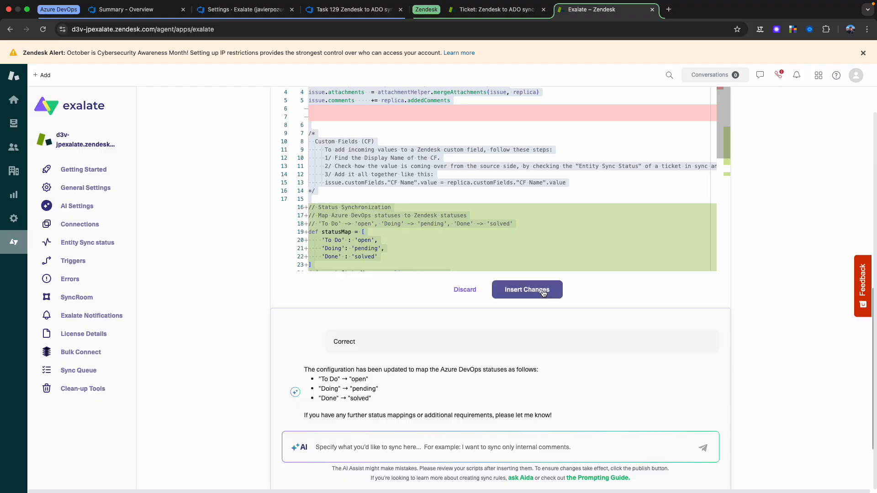
click(527, 290)
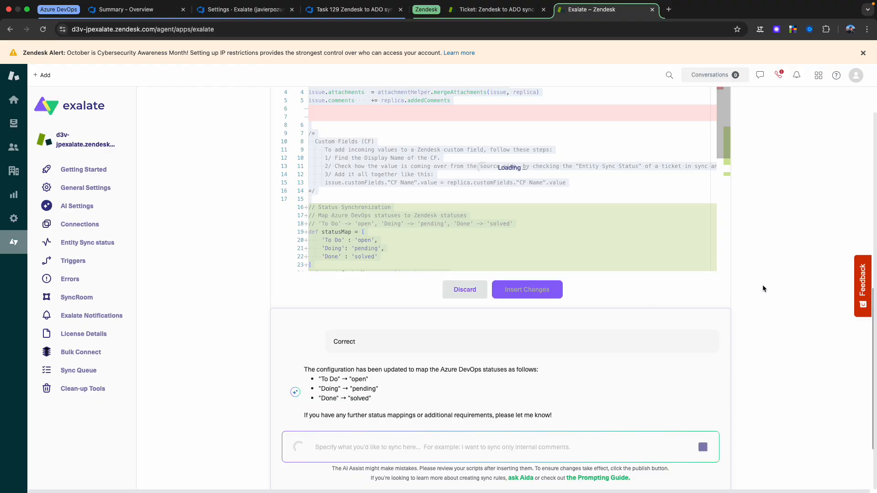
Step: Move the statusMap, remoteStatusName and issue.setStatus code above the Custom Fields comment, below the issue.comments line
scroll(341, 287, down, 2)
drag(511, 285, 286, 238)
key(super+c)
key(BackSpace)
scroll(387, 193, up, 2)
drag(355, 171, 300, 168)
key(BackSpace)
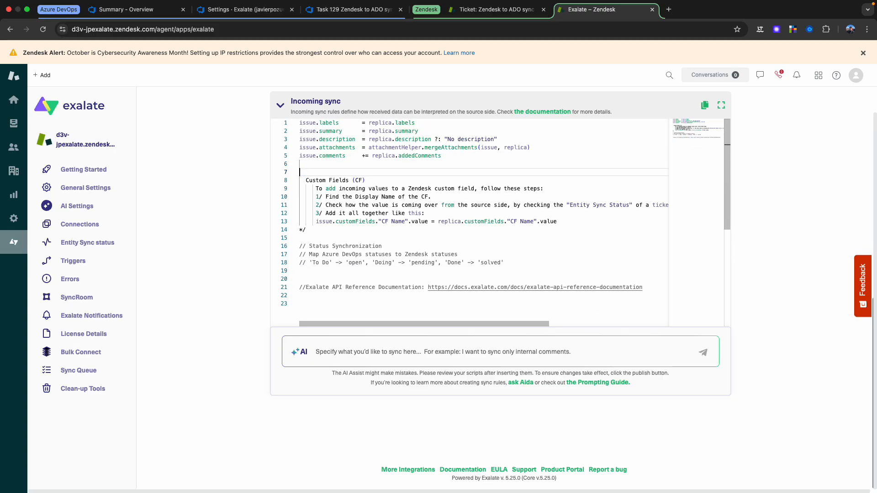
key(super+z)
click(362, 164)
key(Return)
key(super+v)
Step: Replace the fallback value in the issue.setStatus line of the Incoming sync script with "open"
double_click(495, 222)
key(BackSpace)
text(")
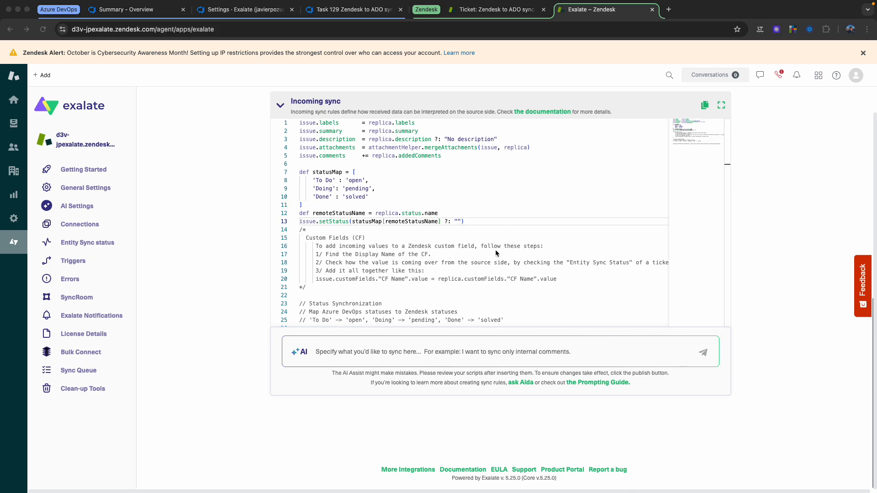
click(463, 224)
text(open)
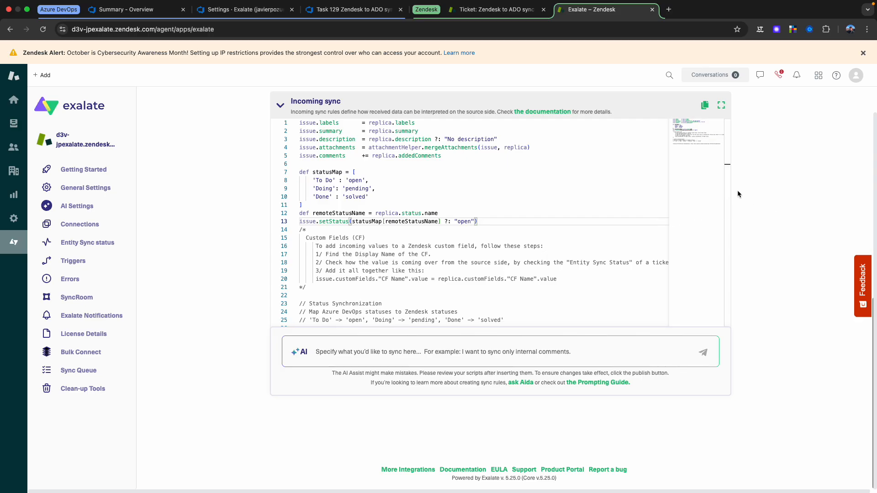
Step: Check the test ticket's custom fields and add replica.customFields."VIP Account Manager" = issue.customFields."VIP Account Manager" below the replica.status line in the Outgoing sync script
scroll(766, 163, up, 10)
scroll(761, 178, down, 1)
scroll(760, 177, up, 1)
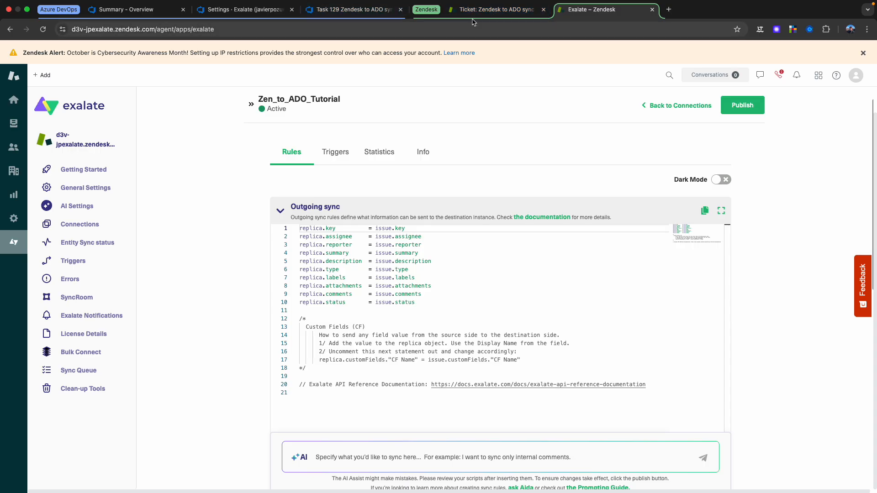
key(ctrl+shift+Tab)
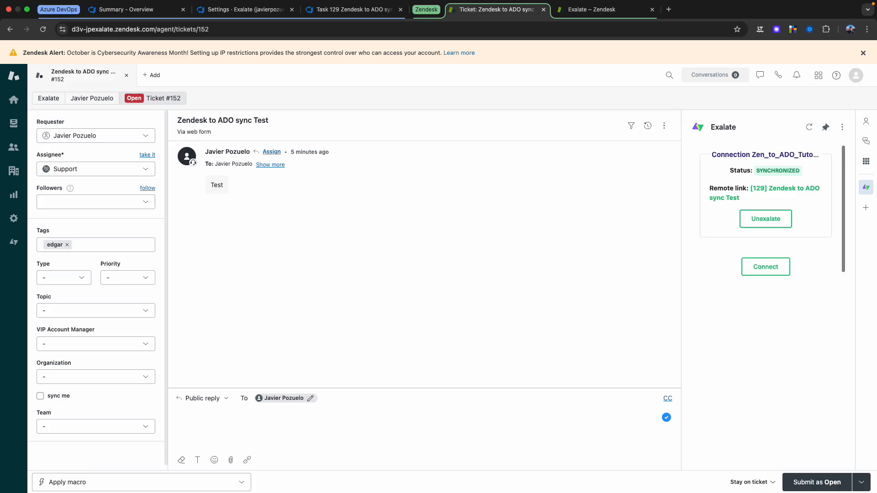
click(593, 10)
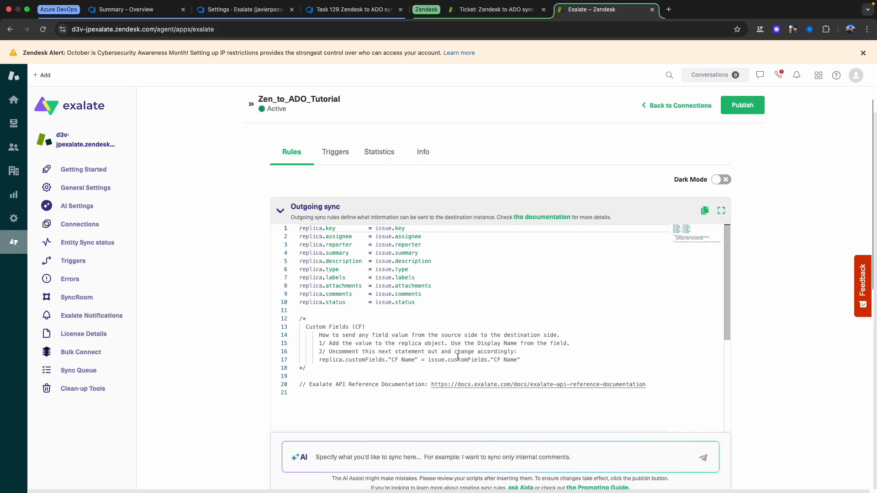
click(439, 303)
key(Return)
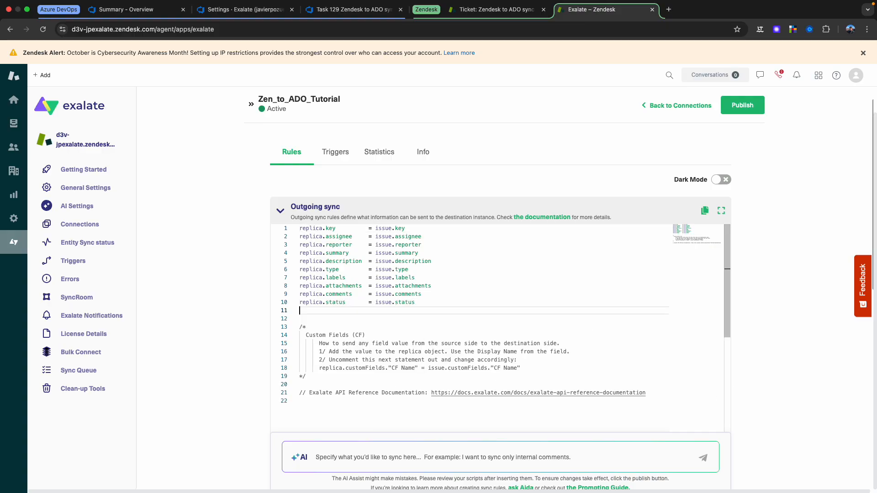
text(replica.cus)
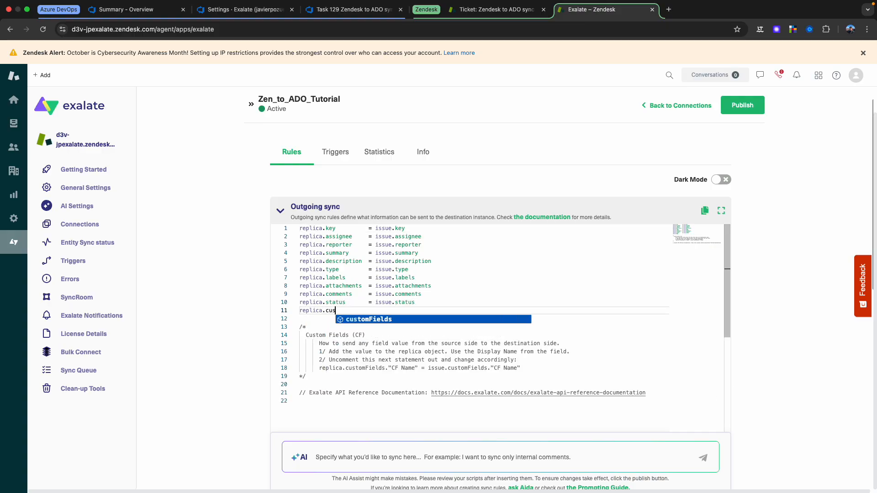
key(Return)
text(.")
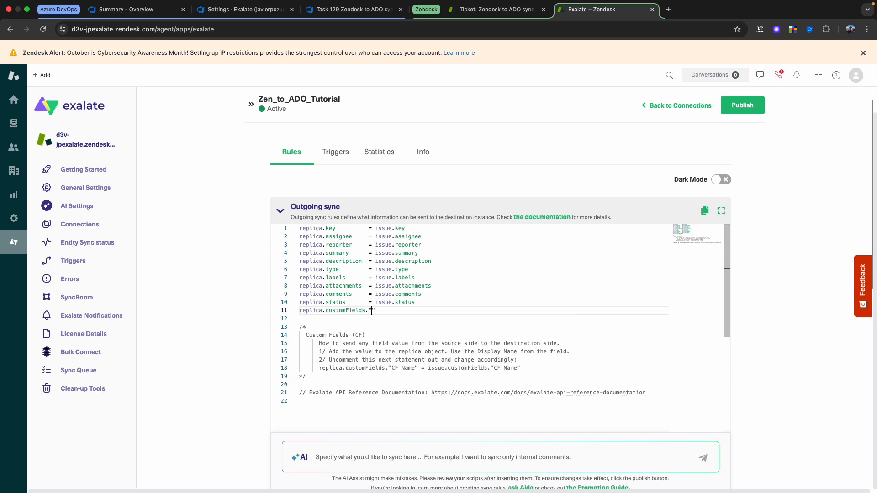
text(VIP)
text( Account )
text(Manager")
text( = )
text(is)
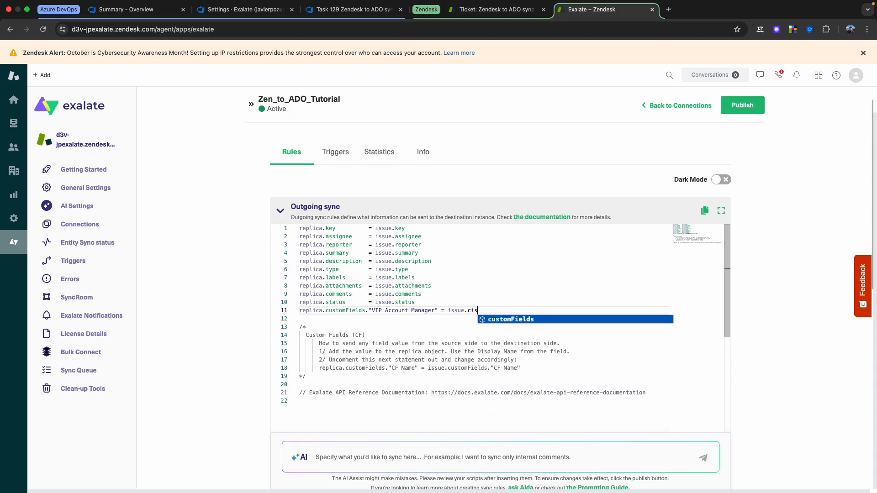
text(sue.customFields."VIP)
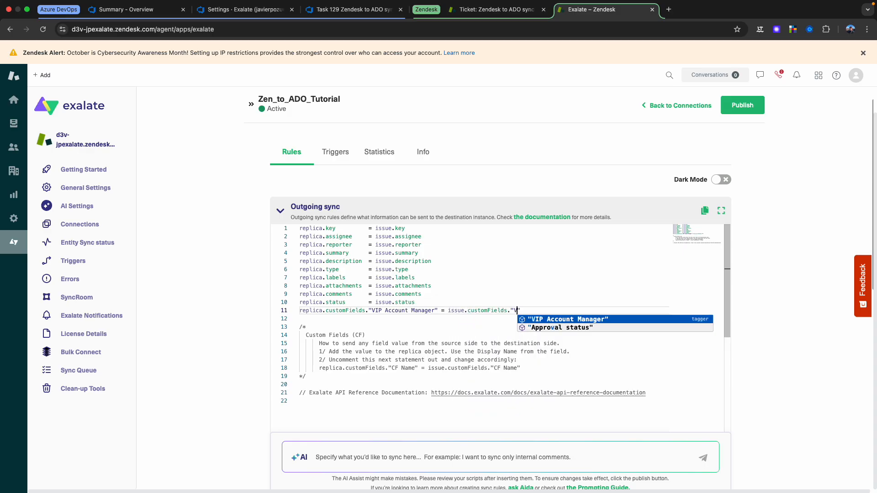
key(Return)
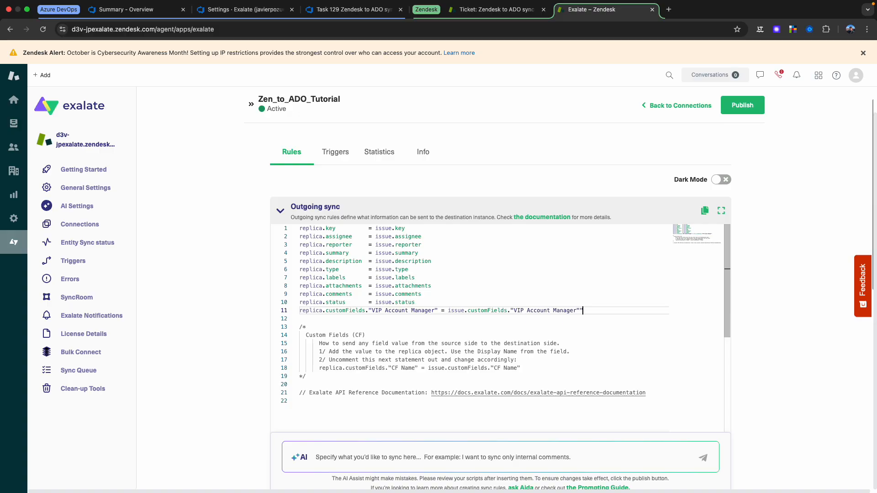
key(BackSpace)
Step: Duplicate the VIP Account Manager line directly below itself in the Outgoing sync script
drag(581, 310, 267, 310)
key(ctrl+c)
click(589, 310)
key(Return)
key(ctrl+v)
Step: Replace both field names in the duplicated line so it reads replica.customFields."Team" = issue.customFields."Team"
double_click(423, 318)
key(BackSpace)
key(BackSpace)
key(BackSpace)
key(BackSpace)
key(BackSpace)
key(BackSpace)
key(BackSpace)
key(BackSpace)
key(BackSpace)
key(BackSpace)
key(BackSpace)
key(BackSpace)
key(BackSpace)
text(Team)
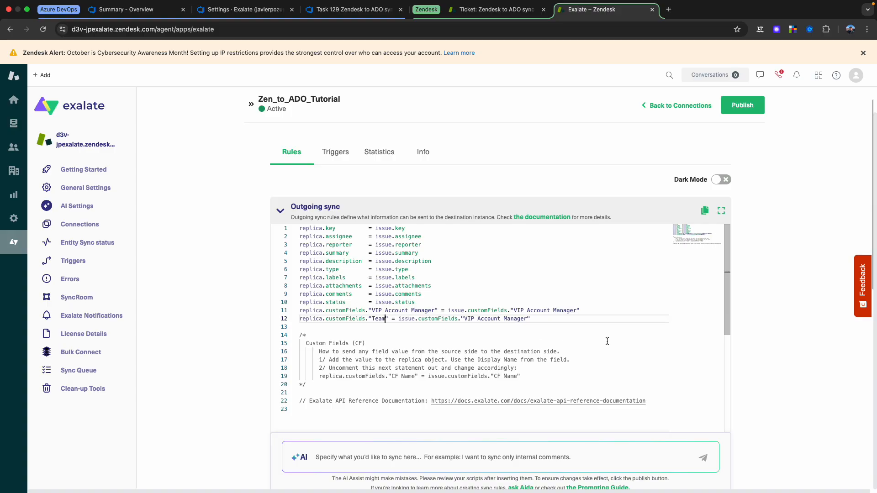
double_click(515, 318)
key(BackSpace)
key(BackSpace)
key(BackSpace)
key(BackSpace)
key(BackSpace)
key(BackSpace)
key(BackSpace)
key(BackSpace)
key(BackSpace)
key(BackSpace)
key(BackSpace)
key(BackSpace)
key(BackSpace)
text(Team)
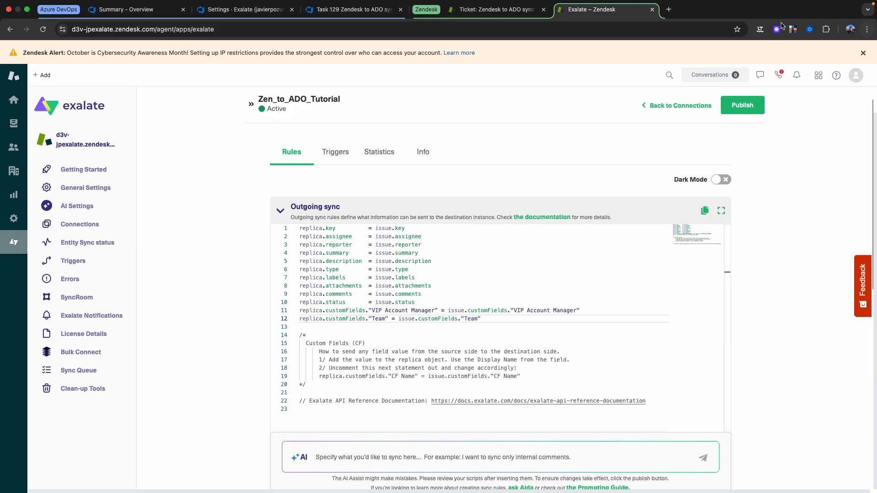
Step: Publish the edited sync rules of the Zen_to_ADO_Tutorial connection on the Zendesk side
scroll(792, 164, down, 1)
click(759, 111)
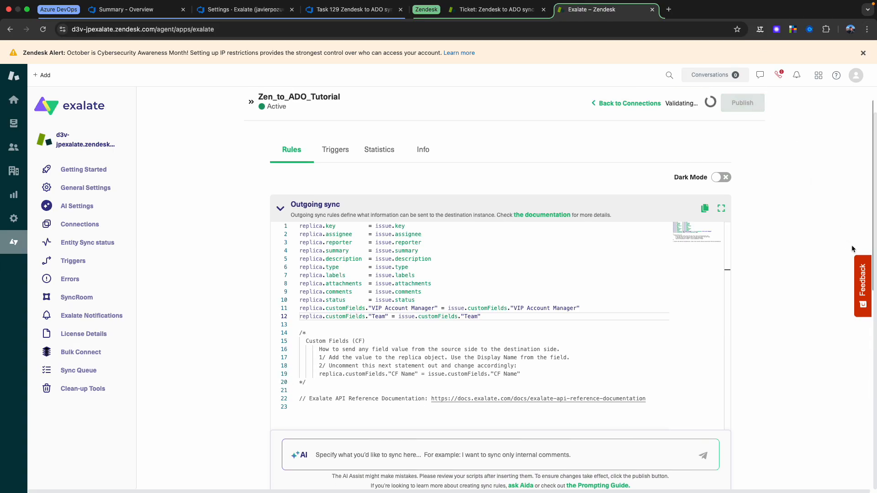
scroll(771, 294, down, 9)
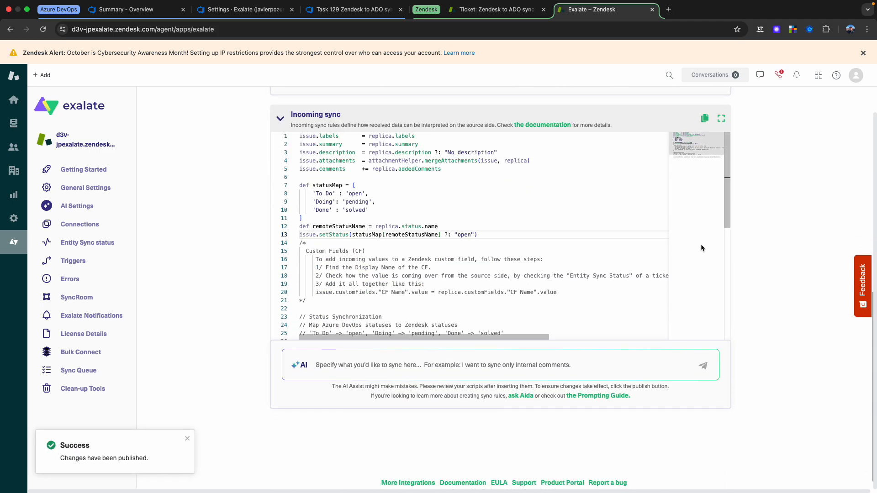
Step: In Azure DevOps, paste the copied statusMap (open: To Do, pending: Doing, solved: Done) and setStatus code with fallback "To Do" above the Incoming sync's Custom Fields comment
click(268, 10)
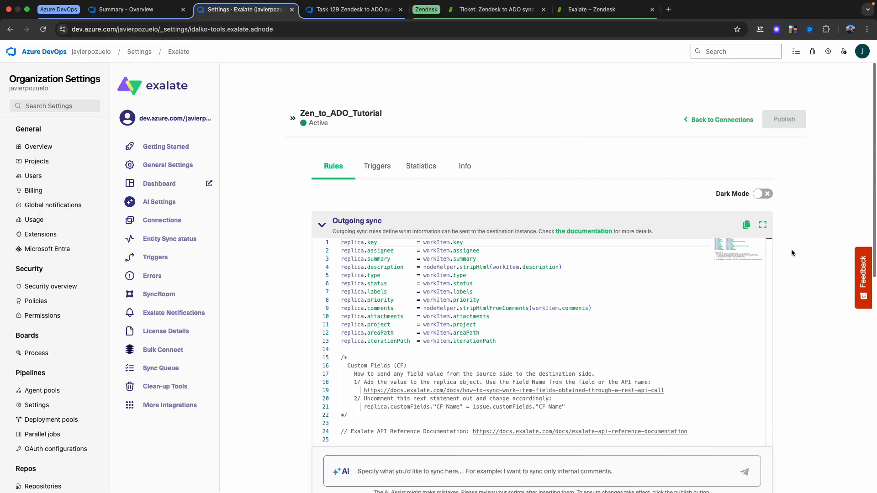
scroll(803, 268, down, 7)
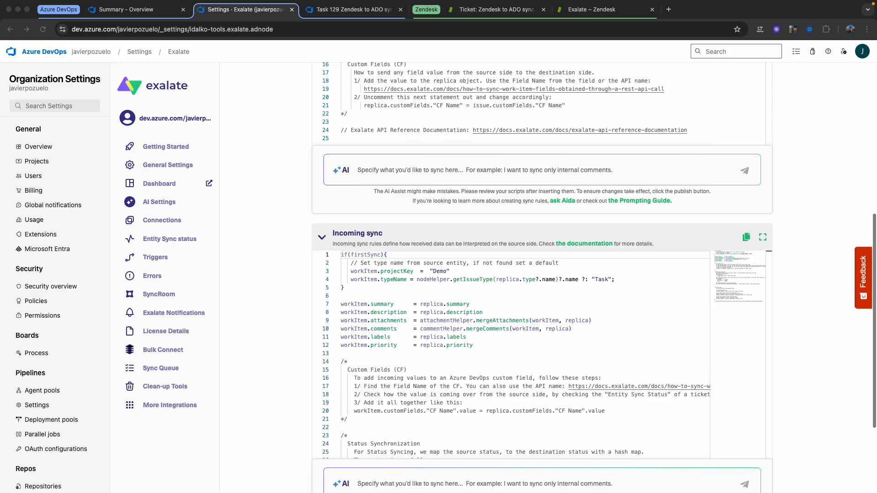
click(416, 360)
click(404, 354)
key(Return)
key(super+v)
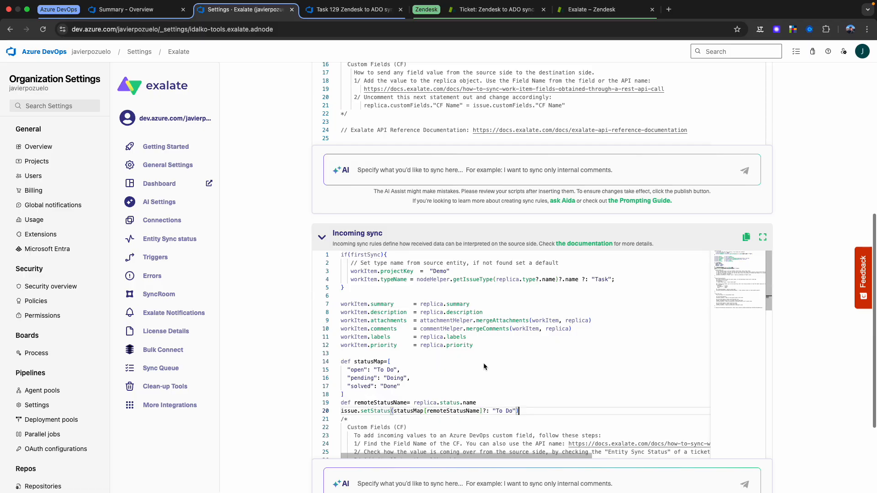
scroll(821, 174, up, 4)
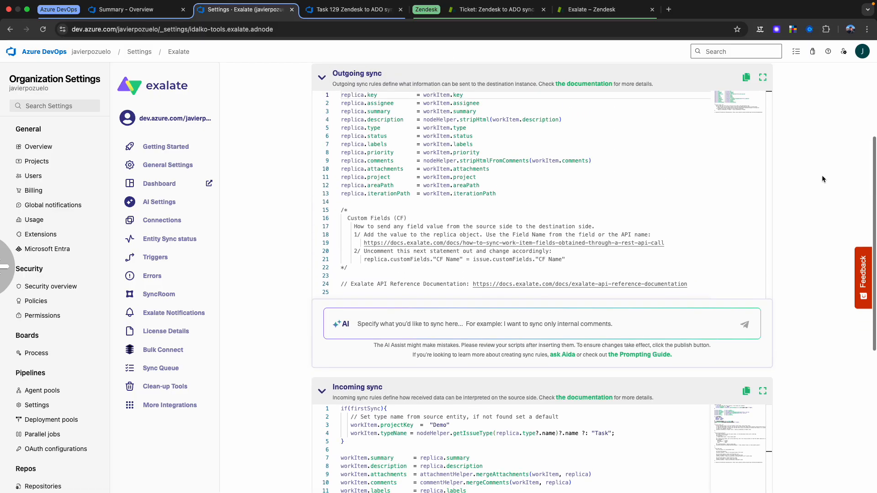
scroll(822, 176, left, 3)
click(498, 280)
scroll(794, 255, down, 6)
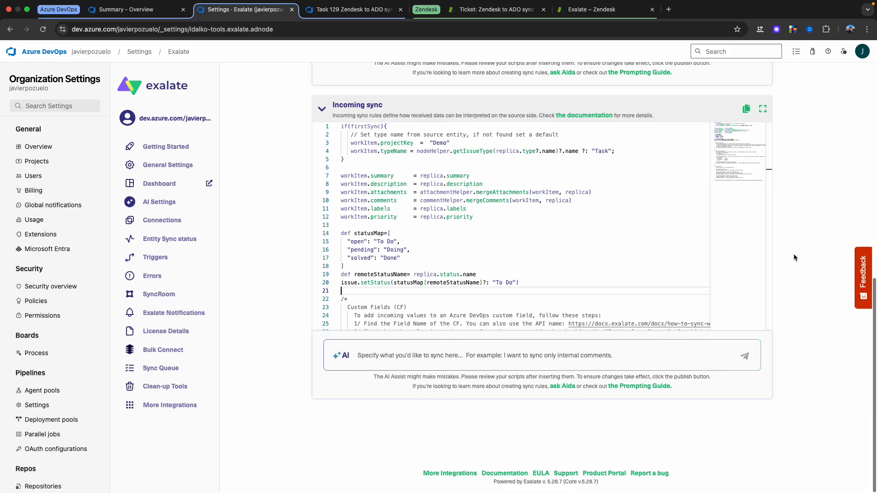
Step: Start a new line below workItem.priority in the Incoming sync script and check the custom field names on Task 129
click(506, 218)
key(Return)
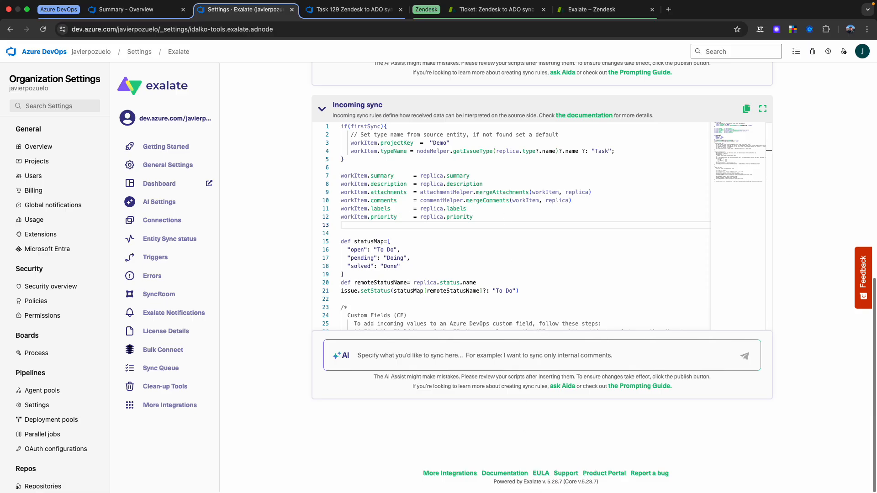
click(594, 9)
scroll(823, 255, up, 5)
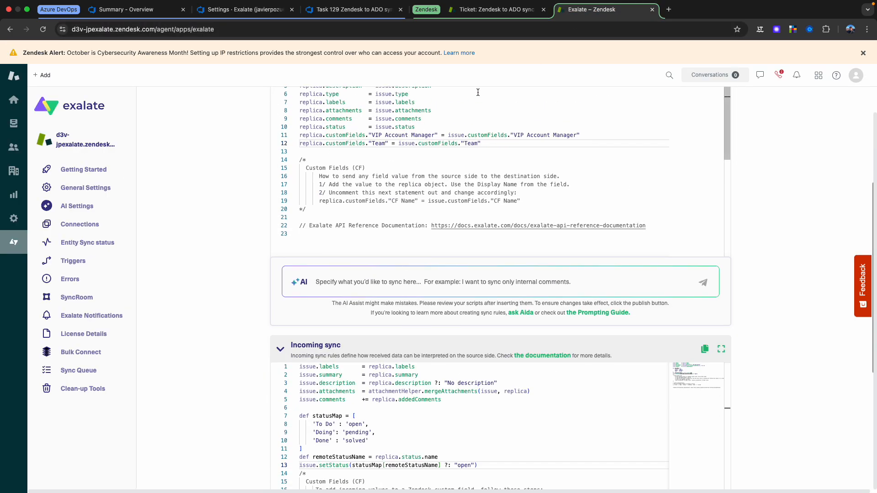
click(353, 10)
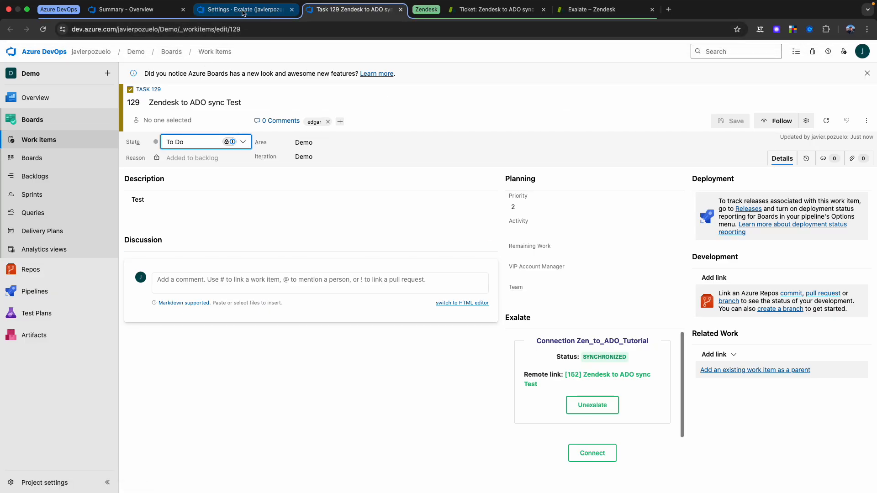
click(235, 12)
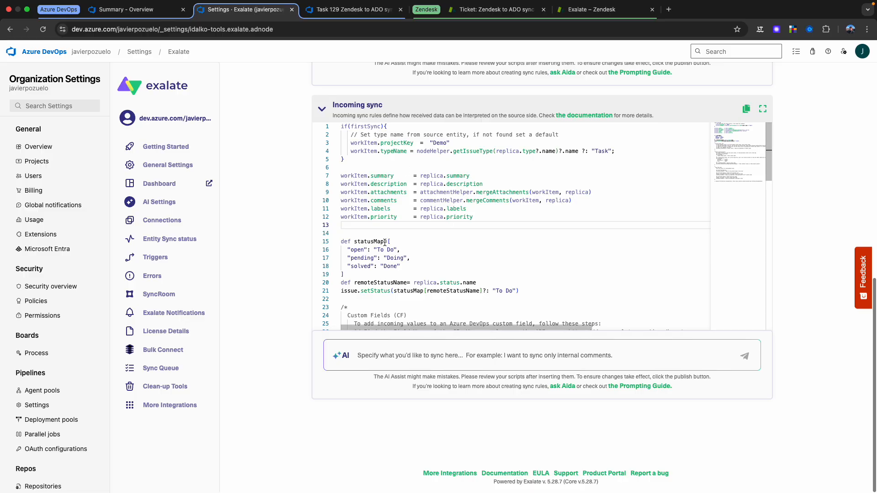
Step: Write workItem.customFields."VIP Account Manager".value = replica.customFields."VIP Account Manager".value.value on the empty line below workItem.priority in the Incoming sync script
text(workItem.cu)
key(Return)
text(."Vip)
key(BackSpace)
key(BackSpace)
text(IP Acco)
text(unt Mana)
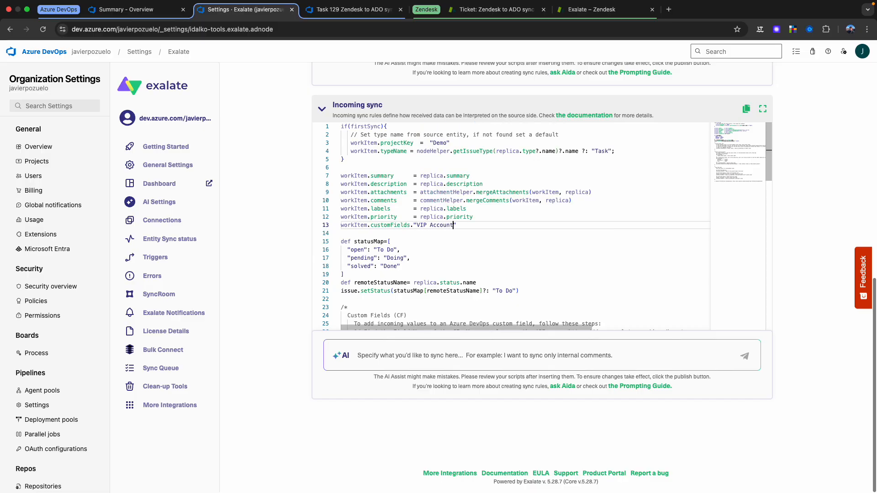
text(ger".va)
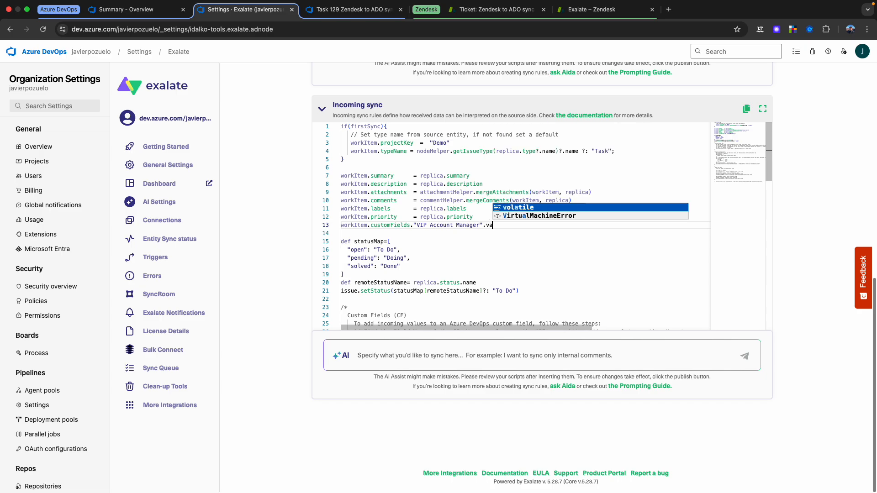
text(lue = )
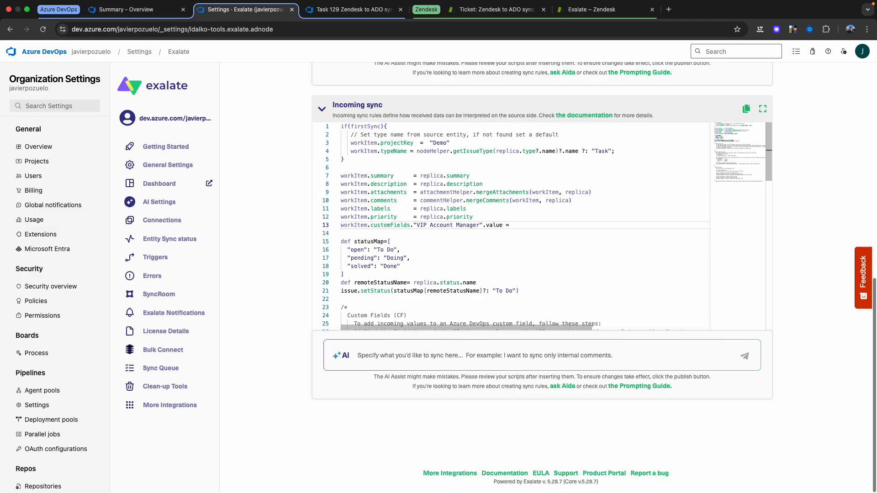
text(replica.customFields."VIP Account Manager)
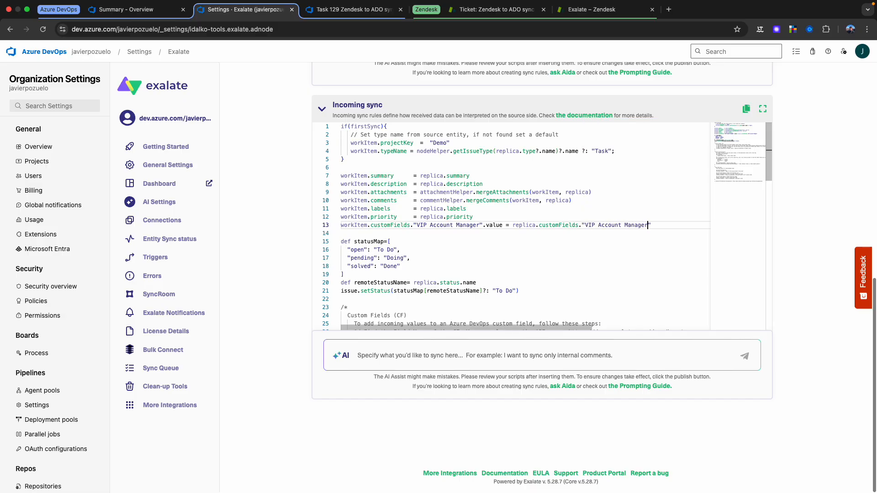
text(".value.value)
Step: Duplicate the VIP Account Manager line directly below itself in the Azure DevOps Incoming sync script
key(super+shift+Left)
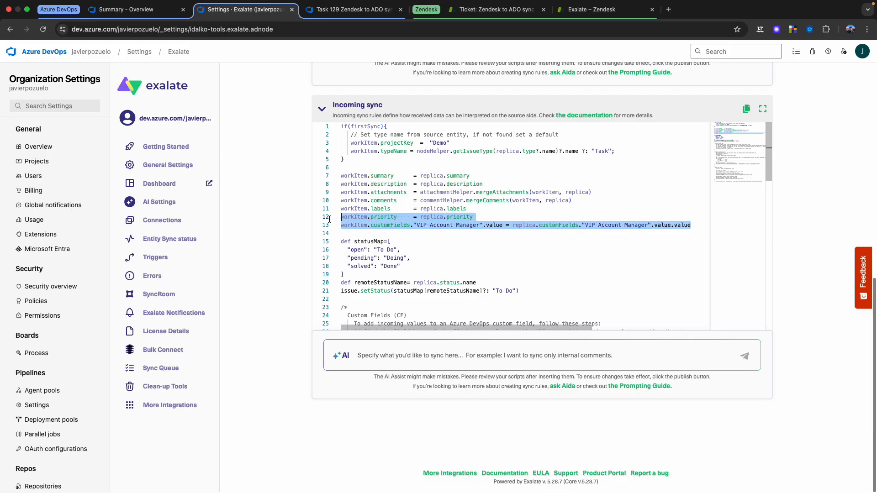
key(super+c)
key(Right)
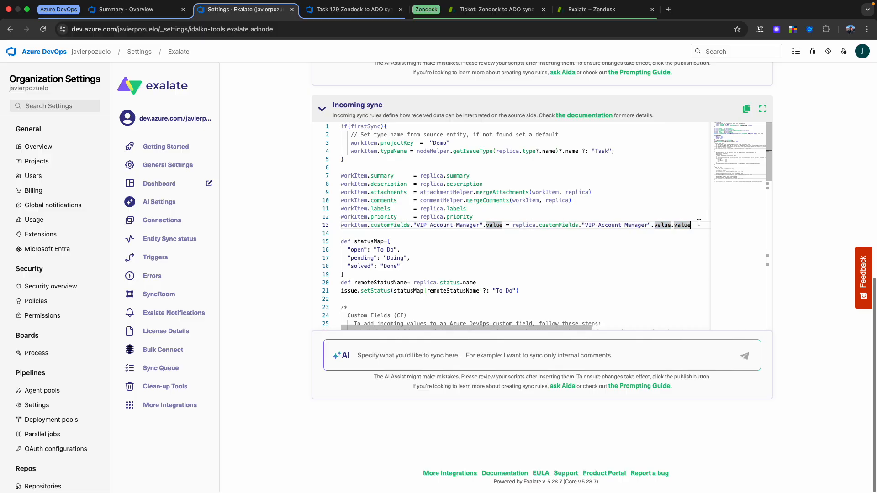
key(Return)
key(super+v)
Step: Change both field names in the duplicated line so it reads workItem.customFields."Team".value = replica.customFields."Team".value.value
drag(473, 234, 463, 234)
key(BackSpace)
key(BackSpace)
key(BackSpace)
key(BackSpace)
key(BackSpace)
key(BackSpace)
key(BackSpace)
key(BackSpace)
key(BackSpace)
key(BackSpace)
key(BackSpace)
key(BackSpace)
key(BackSpace)
key(BackSpace)
key(BackSpace)
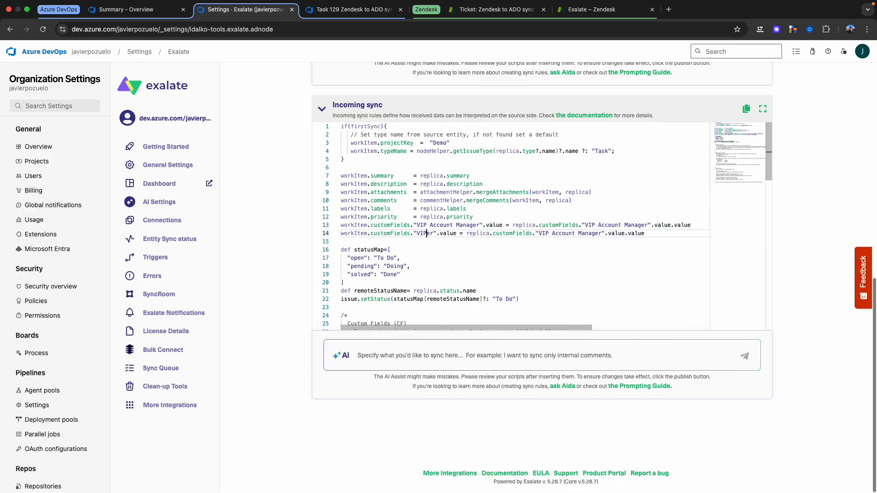
key(BackSpace)
key(BackSpace)
text(Team)
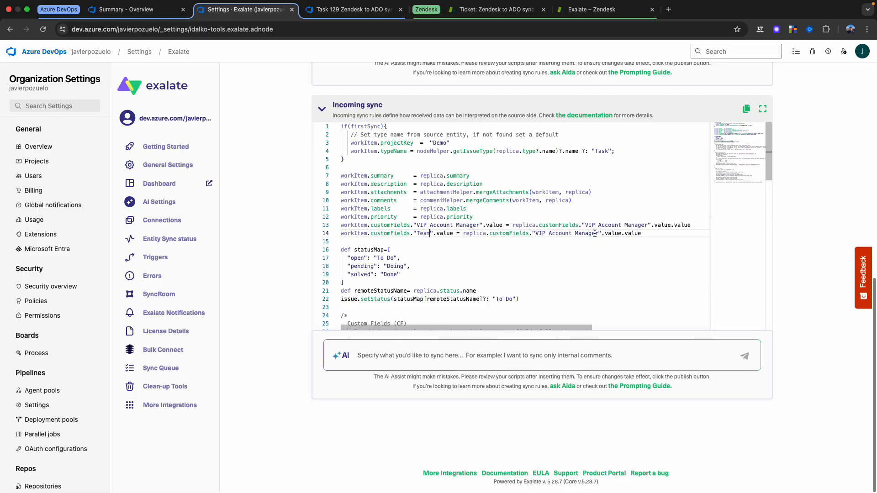
drag(599, 233, 536, 234)
text(Team)
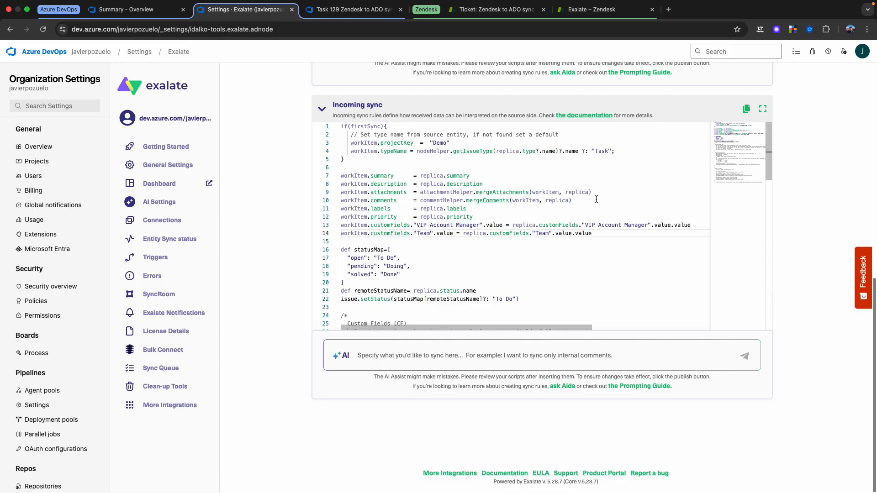
Step: Publish the Azure DevOps sync rules, check the Zendesk test ticket, and return to the connection's rules in Zendesk
scroll(842, 153, up, 10)
click(793, 129)
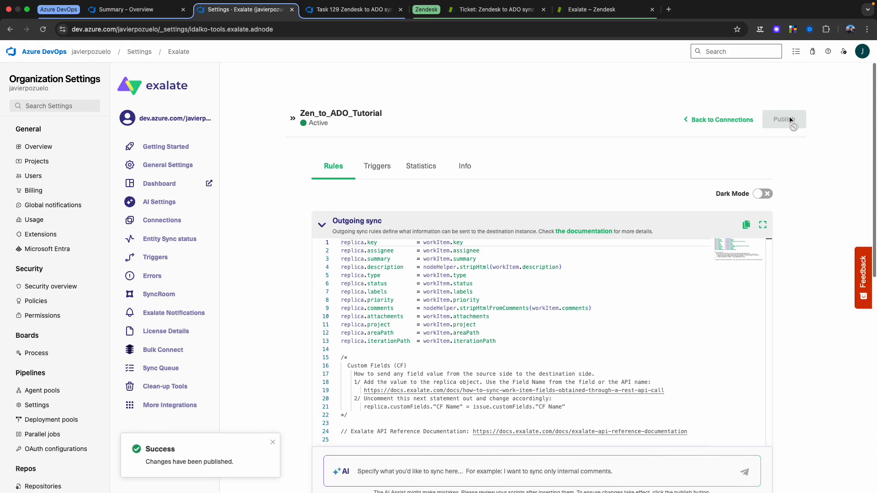
click(593, 11)
scroll(791, 190, up, 5)
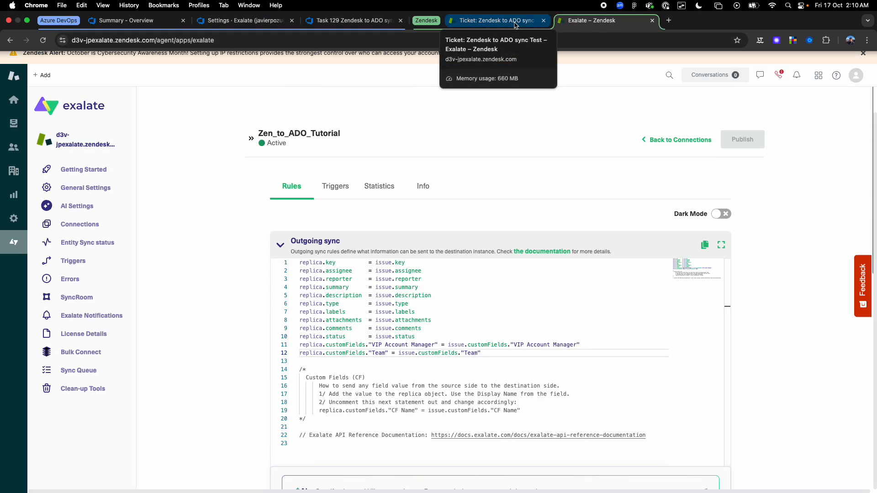
click(515, 25)
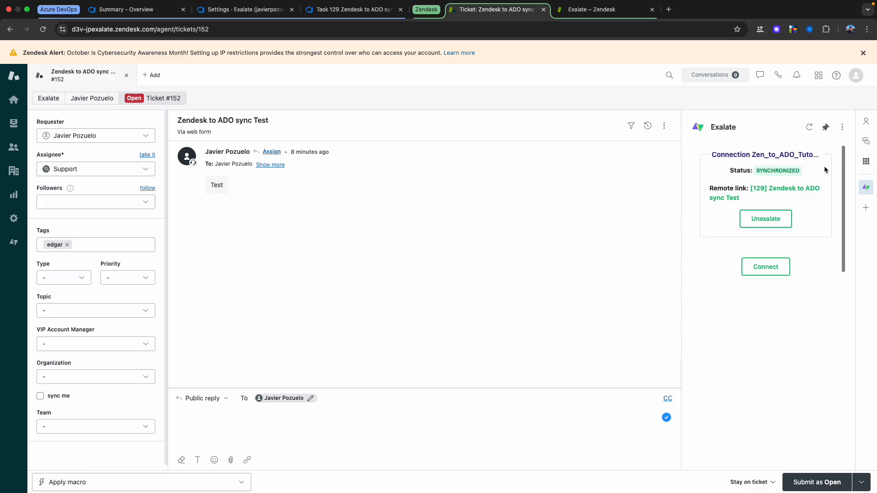
click(636, 11)
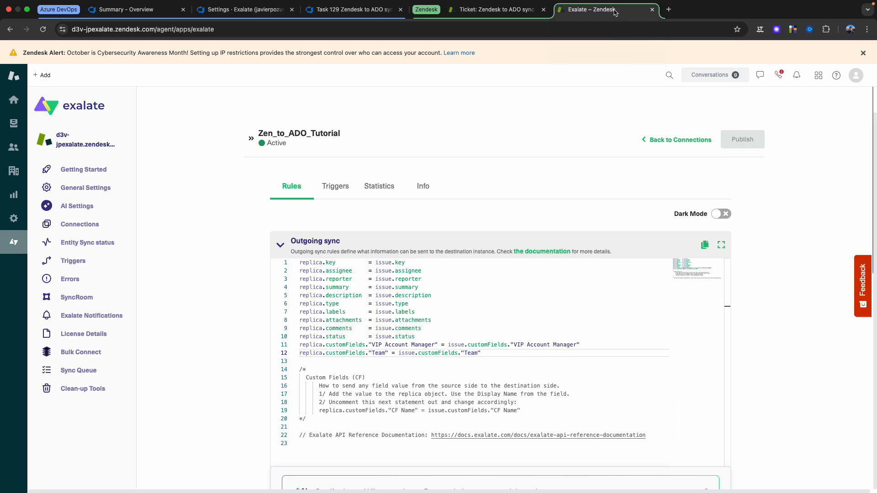
Step: Check the Zendesk test ticket, return to the Zen_to_ADO_Tutorial connection in Exalate, and start a new trigger
click(509, 12)
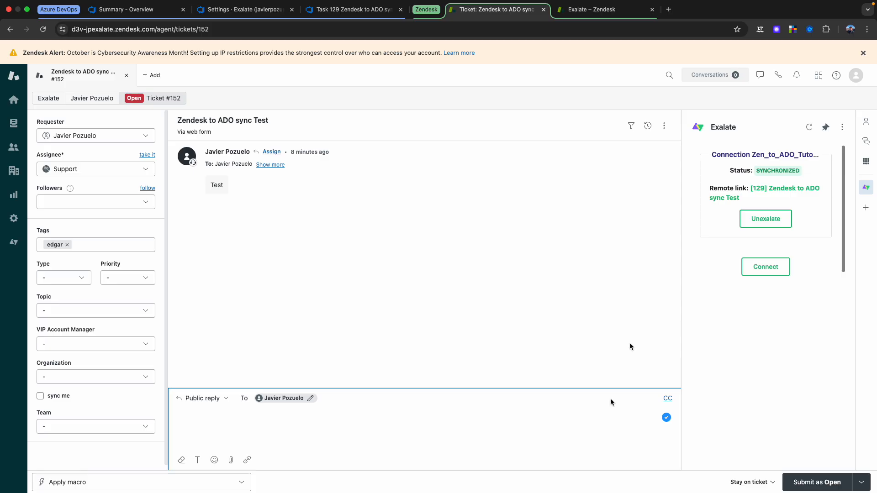
click(591, 9)
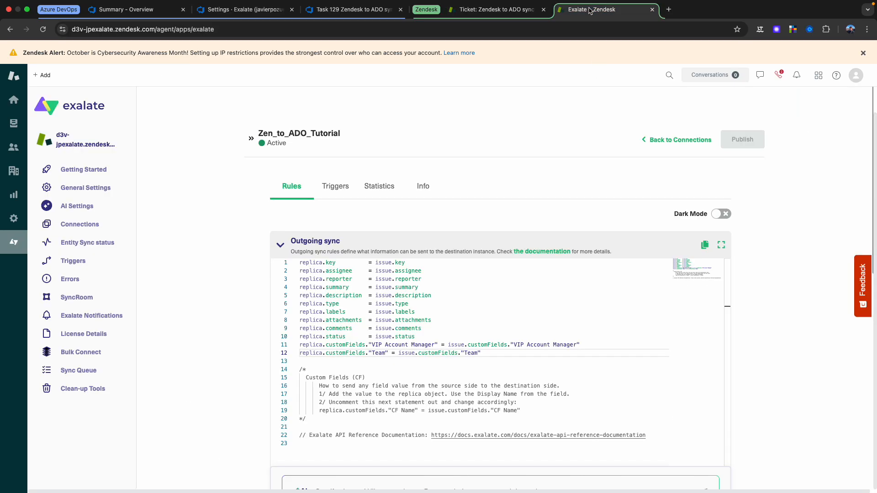
click(334, 188)
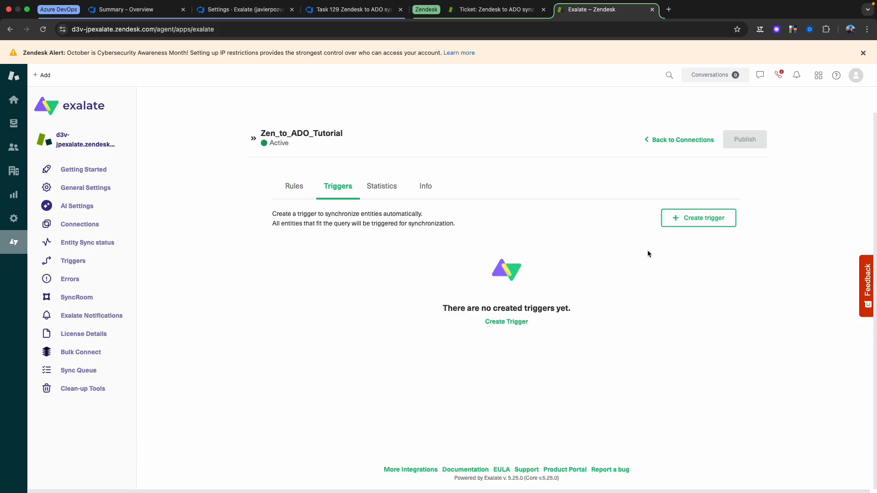
click(679, 219)
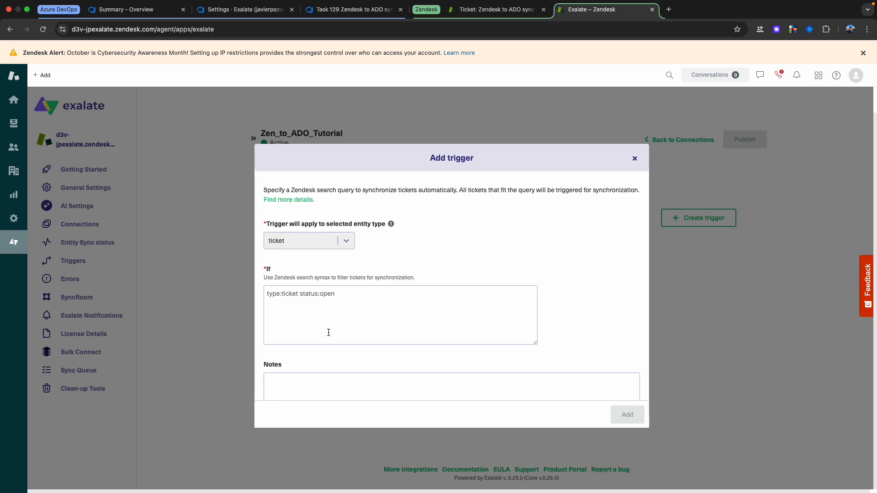
Step: Set the ticket trigger's filter query to tags:development
click(319, 313)
text(tag)
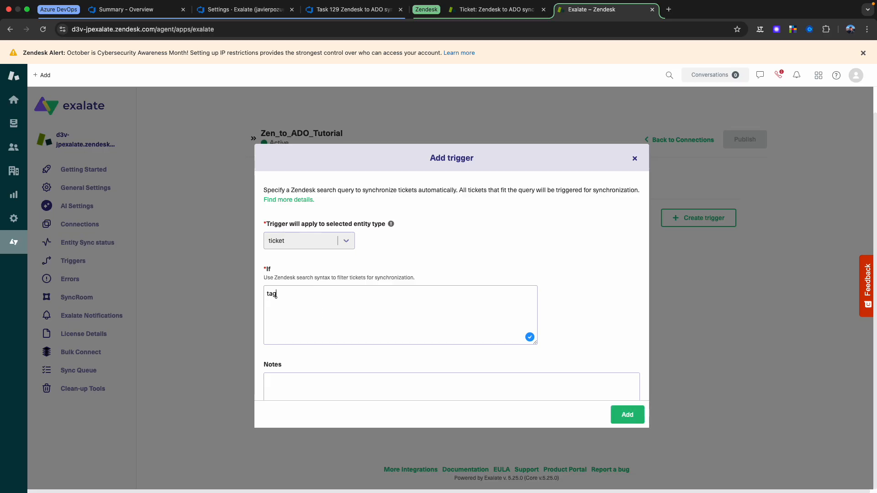
text(s:development)
drag(325, 295, 214, 300)
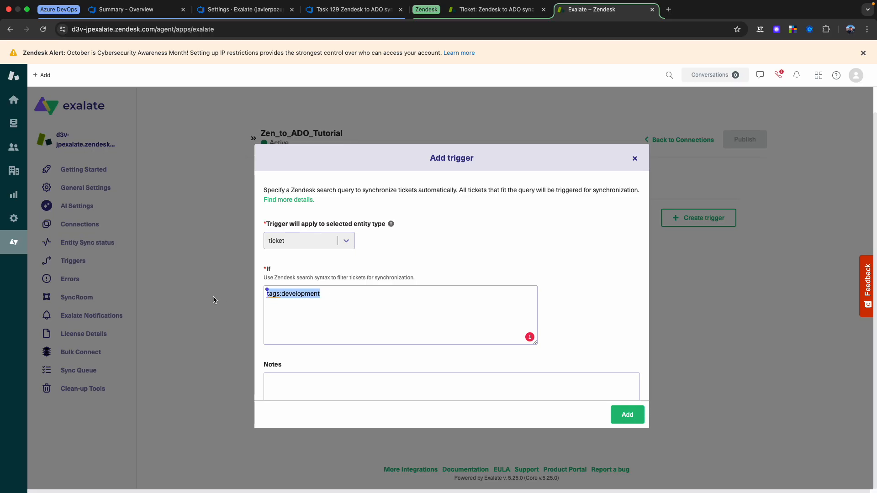
double_click(296, 297)
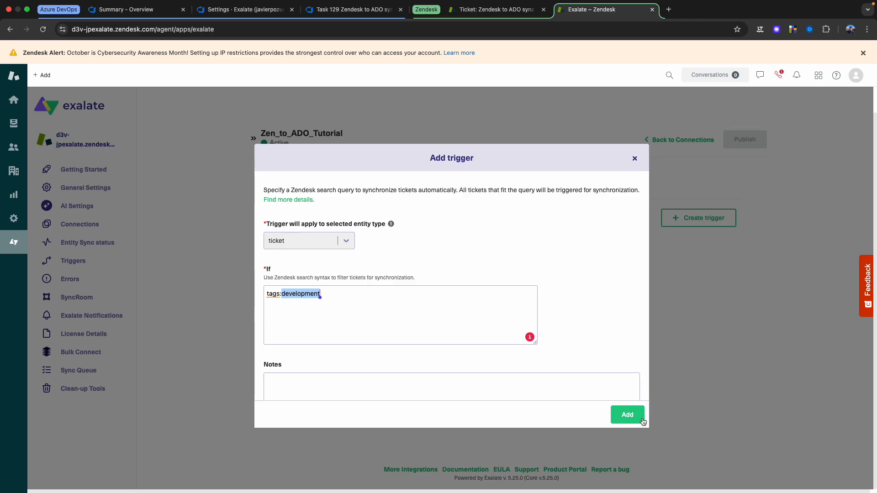
Step: Activate the new trigger and add it to the connection
scroll(450, 308, down, 2)
click(269, 375)
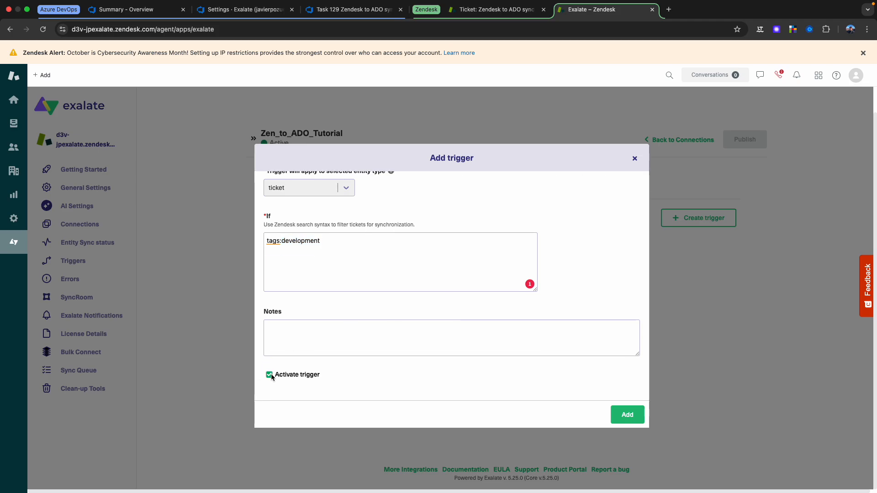
click(627, 416)
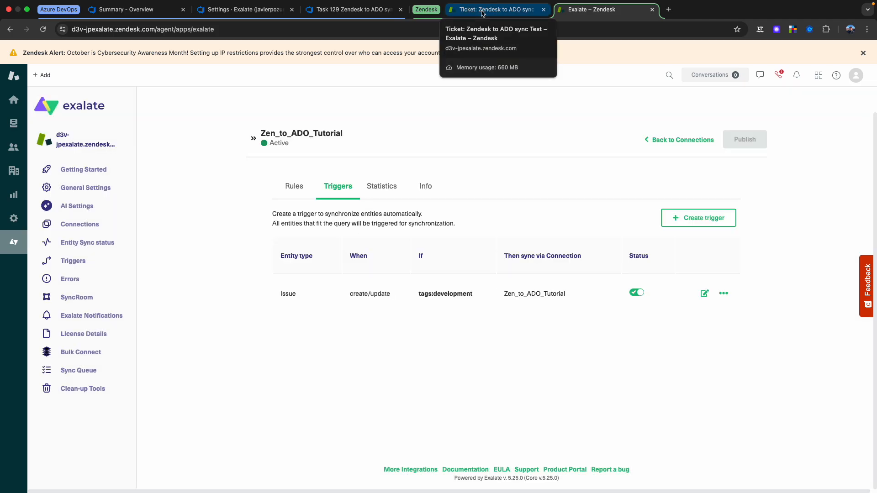
Step: Start a new Zendesk ticket with the subject "Automatic Zendesk ticket sync to ADO"
click(483, 13)
mouse_move(149, 78)
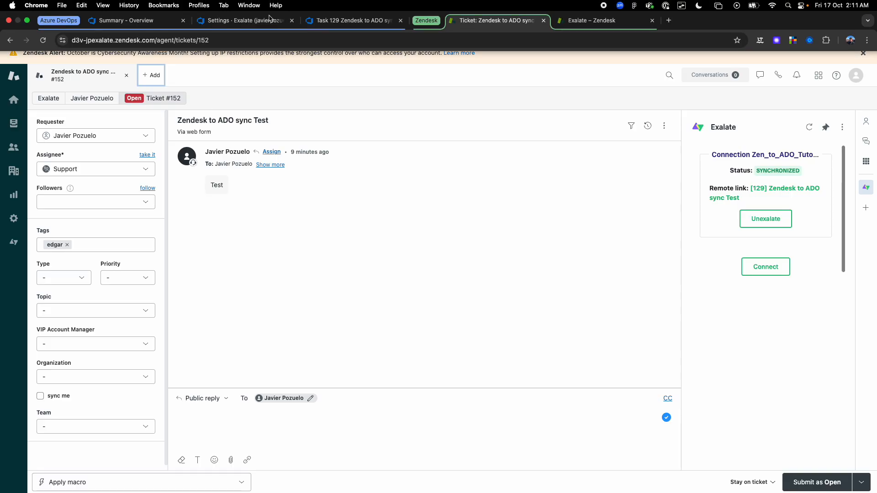
click(160, 74)
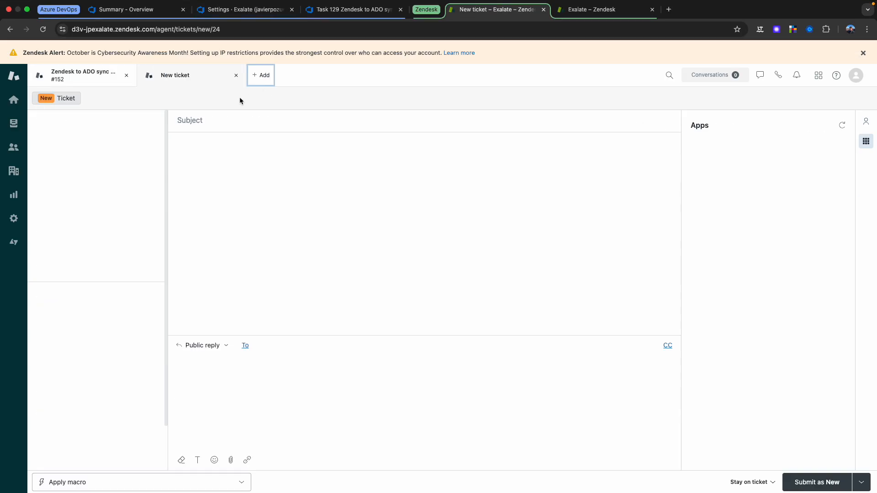
click(217, 121)
text(Aua)
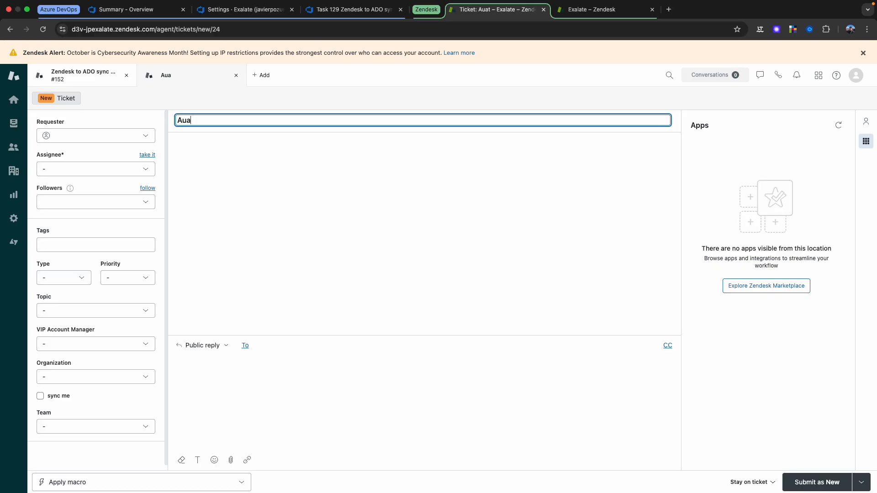
key(BackSpace)
text(tomatic Zendesk ticket )
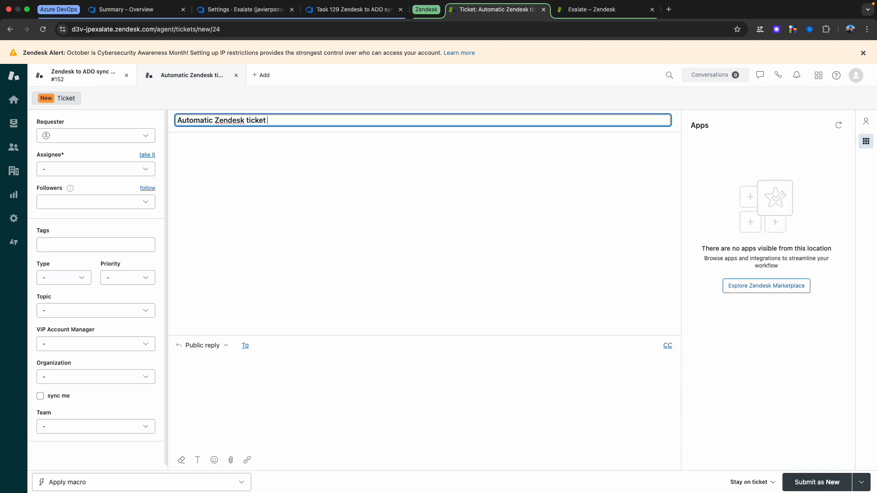
text(sync to ADO)
Step: Enter "Test" as the new ticket's public reply and submit the ticket as Open
click(254, 395)
text(Test)
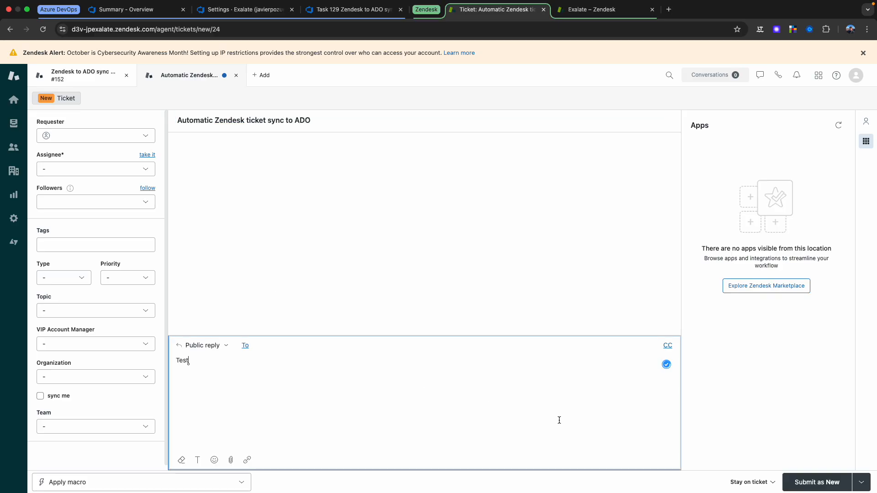
click(858, 482)
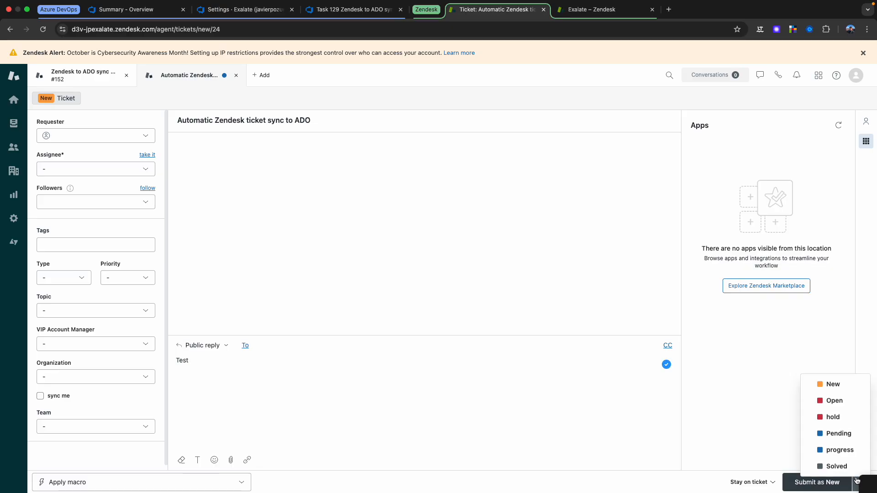
click(835, 395)
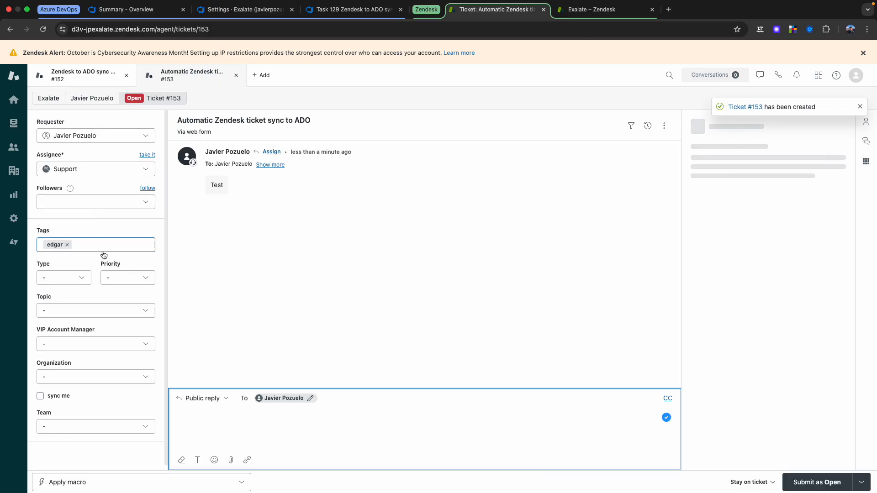
Step: Set VIP Account Manager to the first named option and Team to Development, and submit the ticket as Open
click(77, 343)
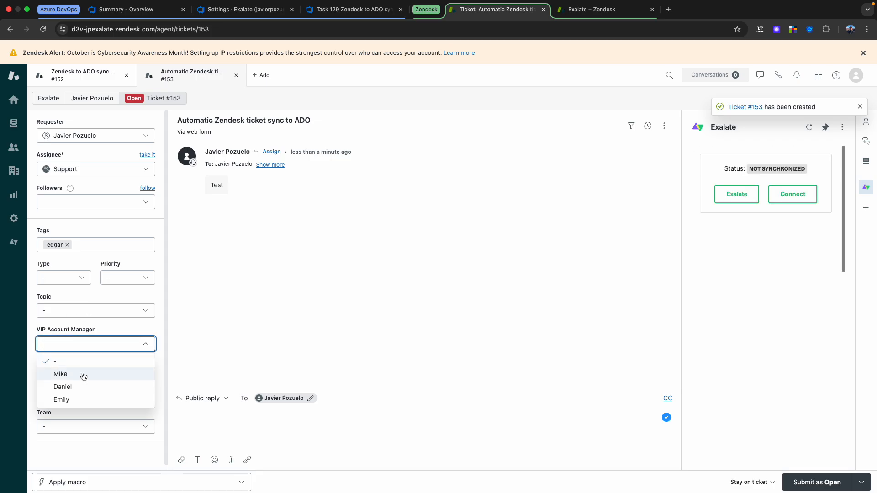
click(61, 374)
click(83, 427)
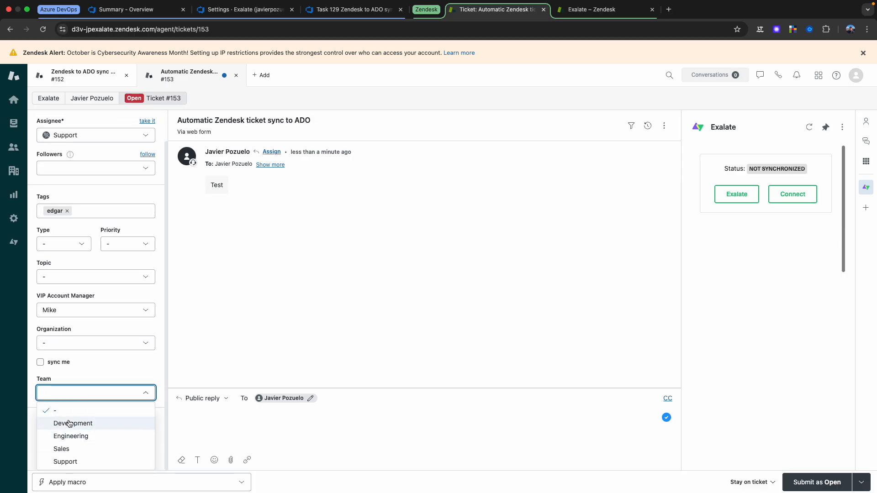
click(87, 427)
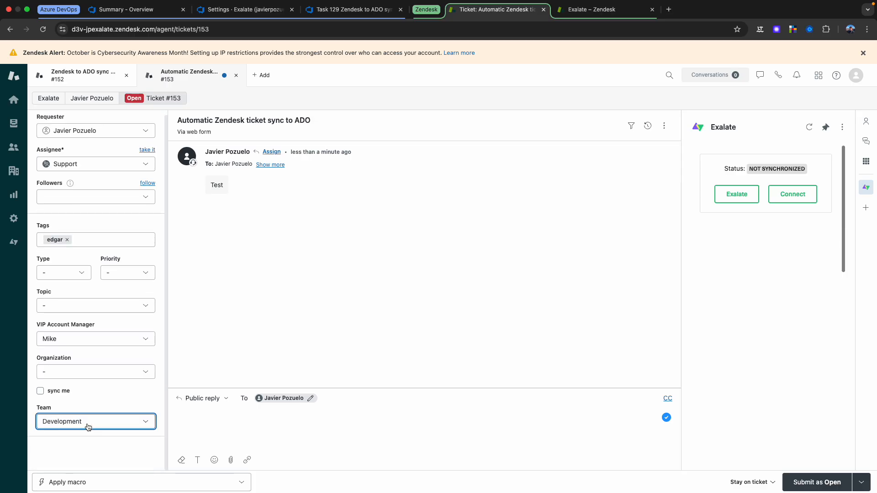
click(803, 480)
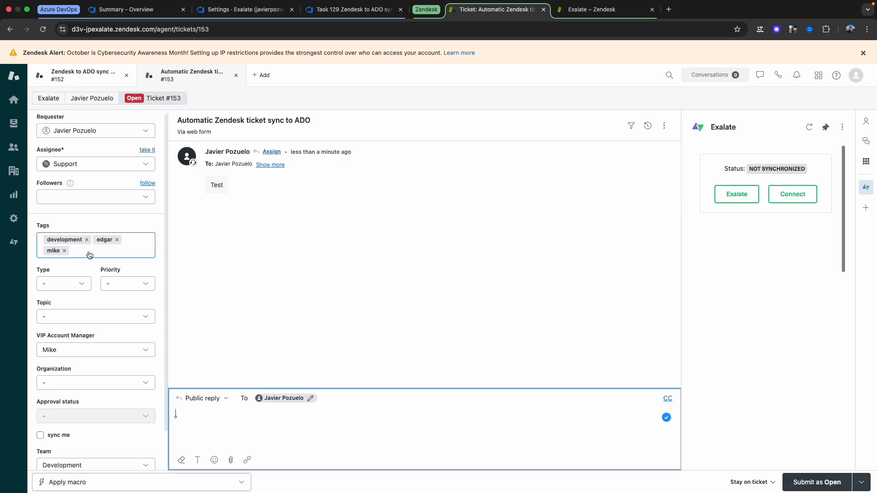
Step: Add the public reply "Comment from Zendesk -> ADO" to the ticket and submit it as Open
scroll(105, 319, down, 2)
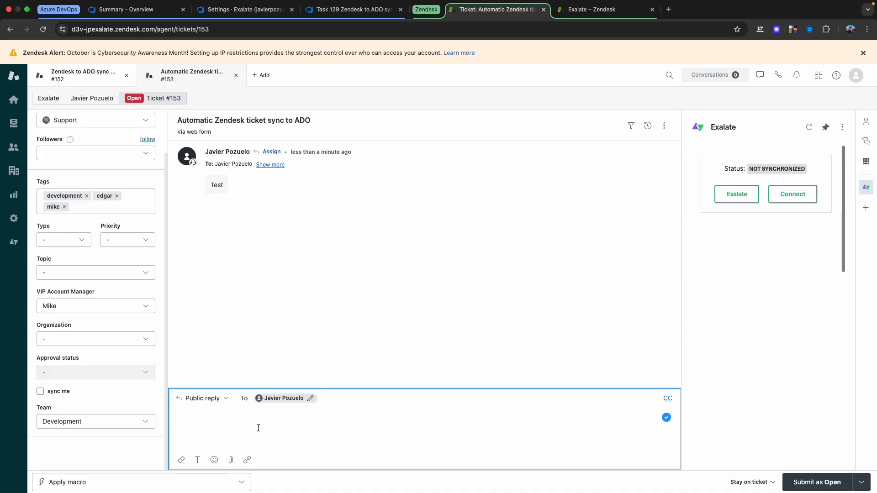
text(comm)
key(BackSpace)
key(BackSpace)
key(BackSpace)
key(BackSpace)
text(Comment from Zendesk)
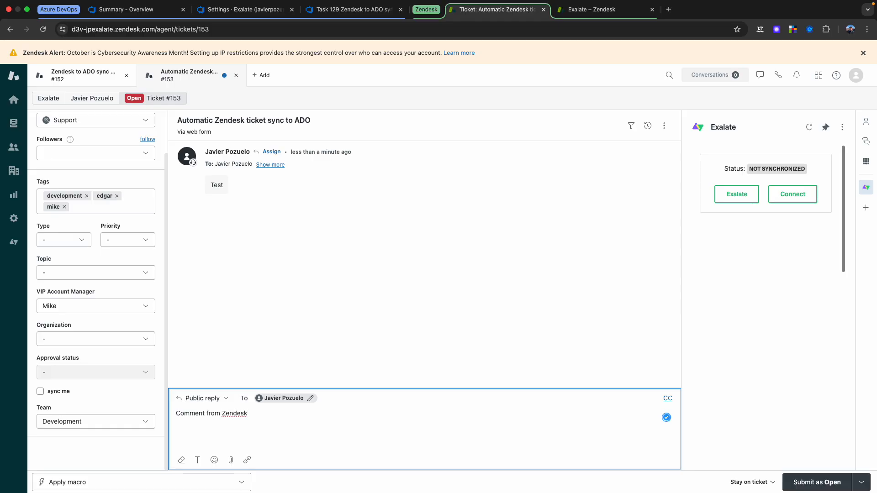
text( -> ADO)
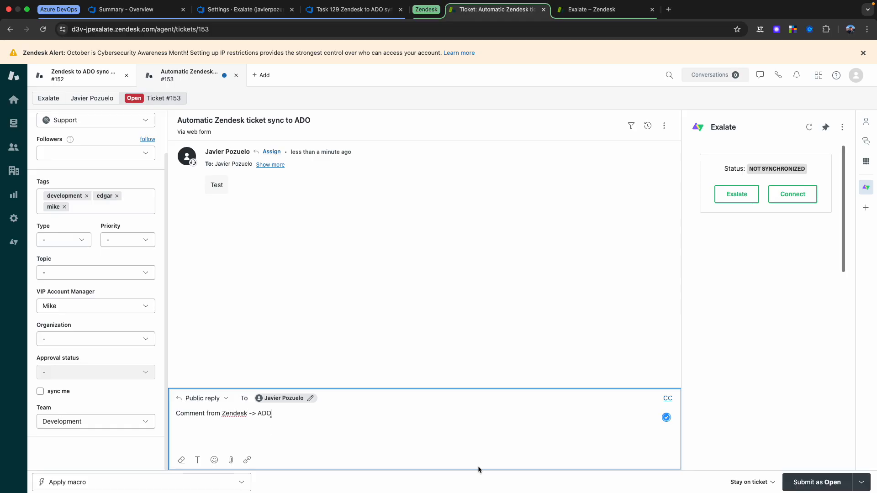
click(814, 481)
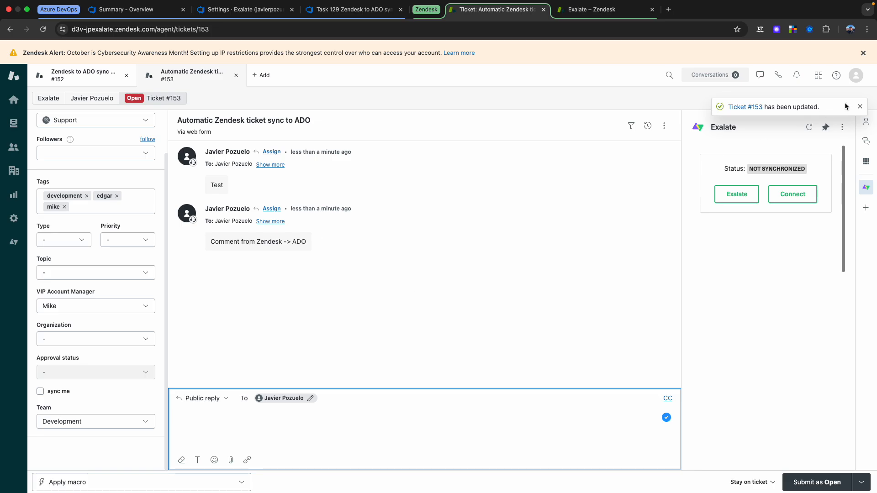
Step: Refresh the ticket's Exalate sync status and open its linked Azure DevOps work item
click(806, 130)
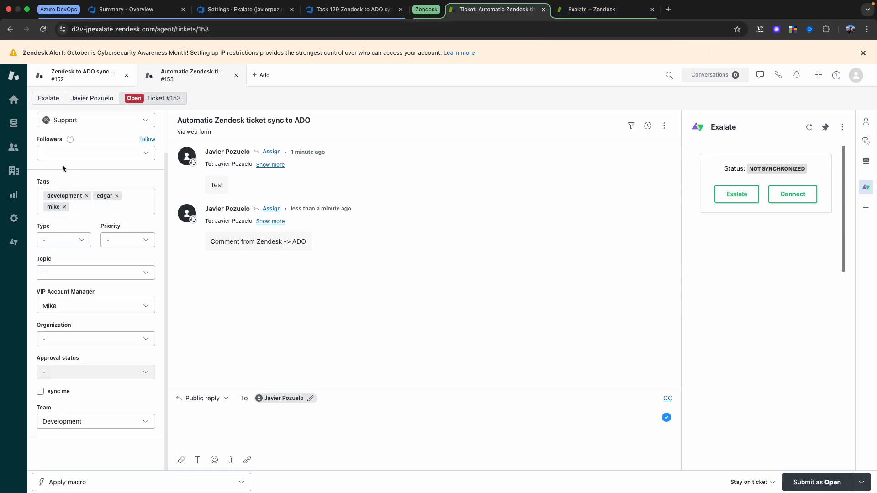
click(54, 191)
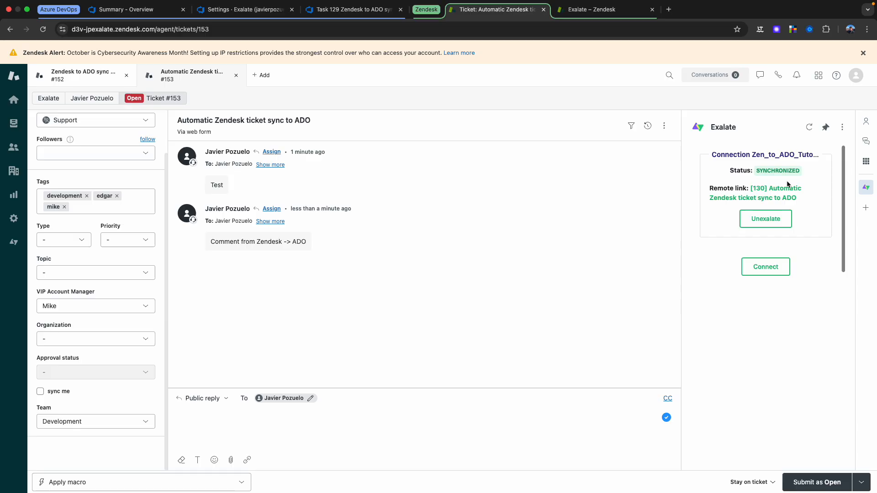
click(783, 194)
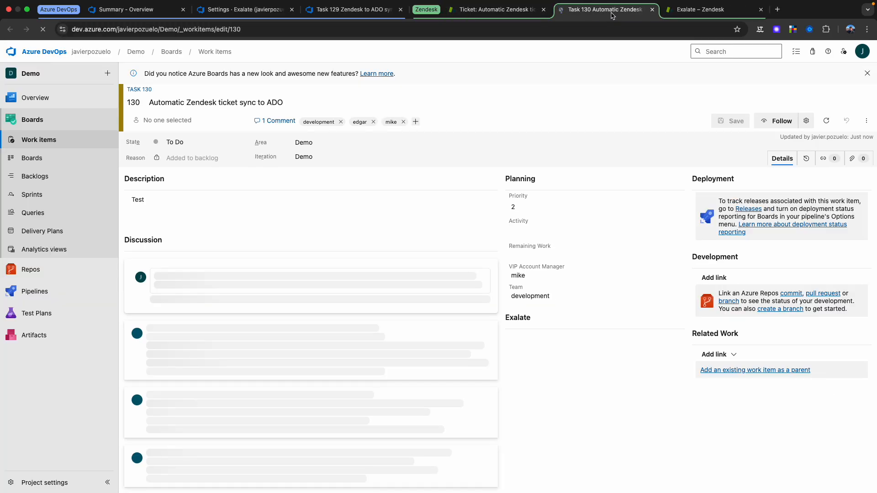
Step: Move the newly opened work item's page into the Azure DevOps tab group and close the old Task 129 page
drag(612, 15, 360, 14)
click(482, 15)
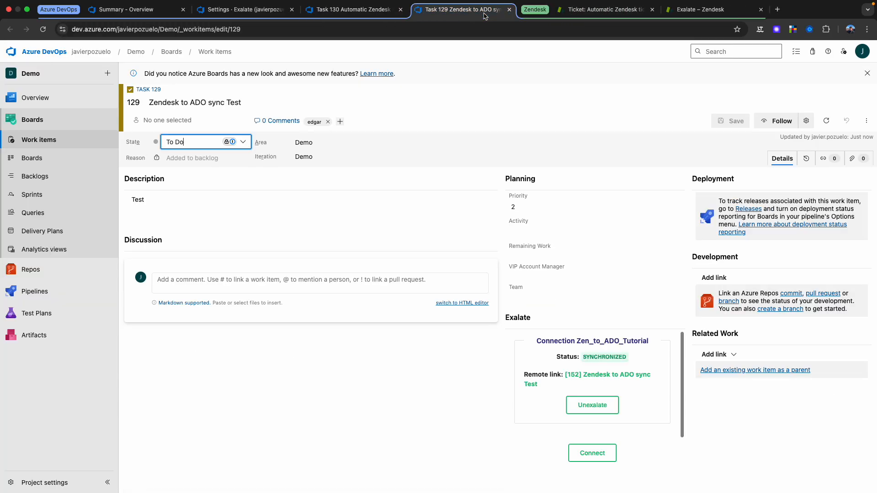
click(509, 9)
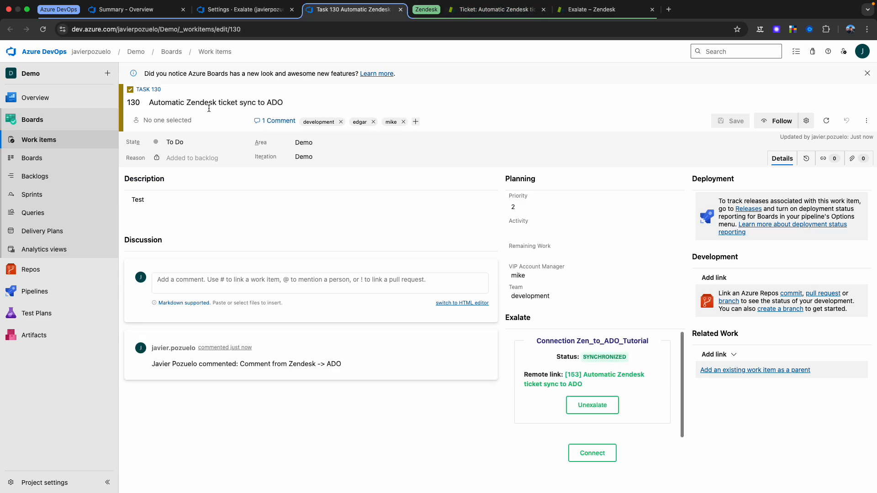
Step: Examine the synced title and description of Task 130
click(156, 103)
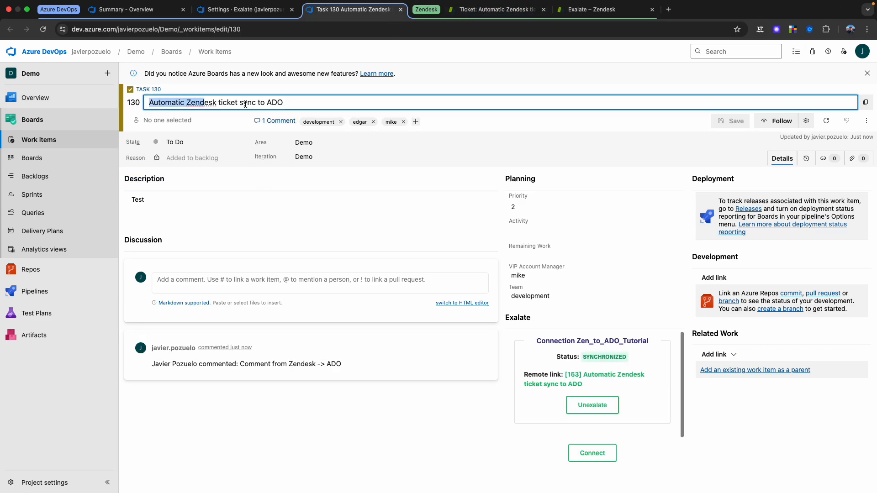
click(166, 199)
click(333, 460)
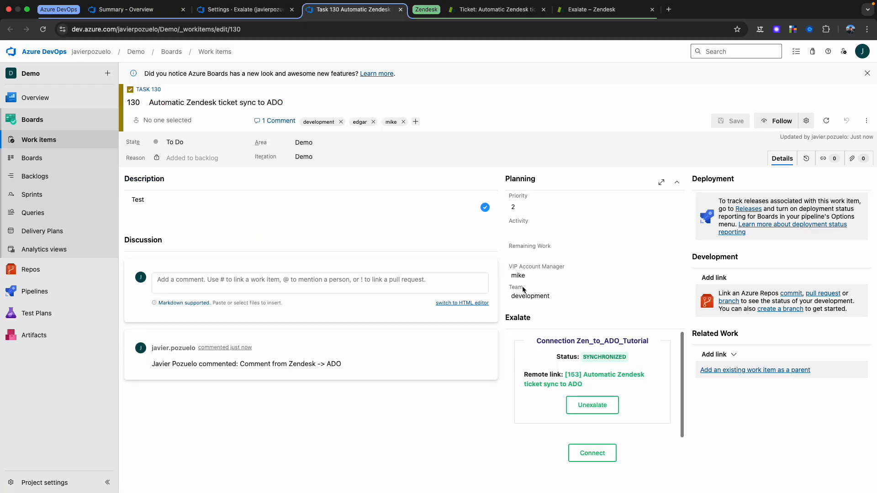
Step: Set Task 130's state to Doing, add the comment "Comment from ADO to Zendesk" and save the work item
click(192, 144)
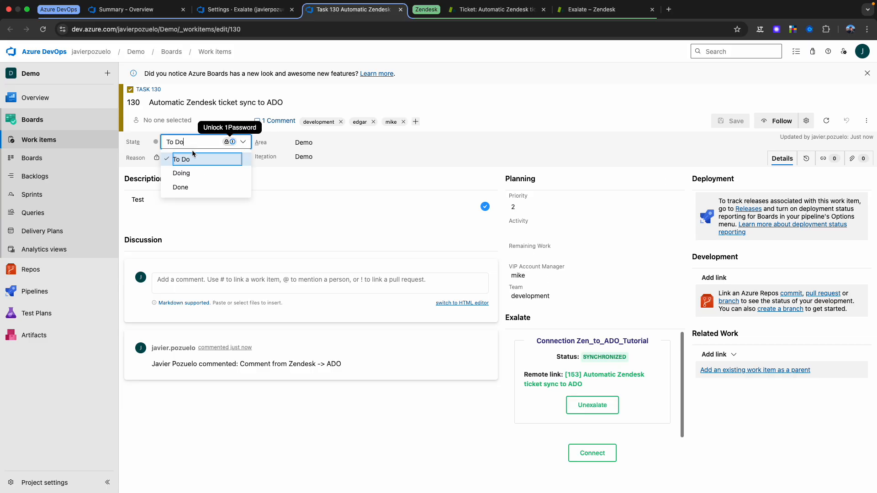
click(201, 175)
click(208, 280)
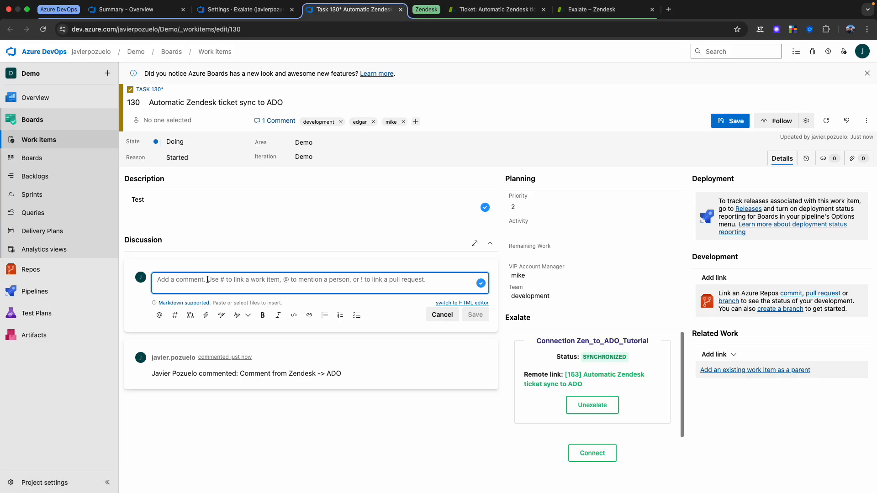
text(Ciommen)
key(BackSpace)
key(BackSpace)
key(BackSpace)
key(BackSpace)
key(BackSpace)
key(BackSpace)
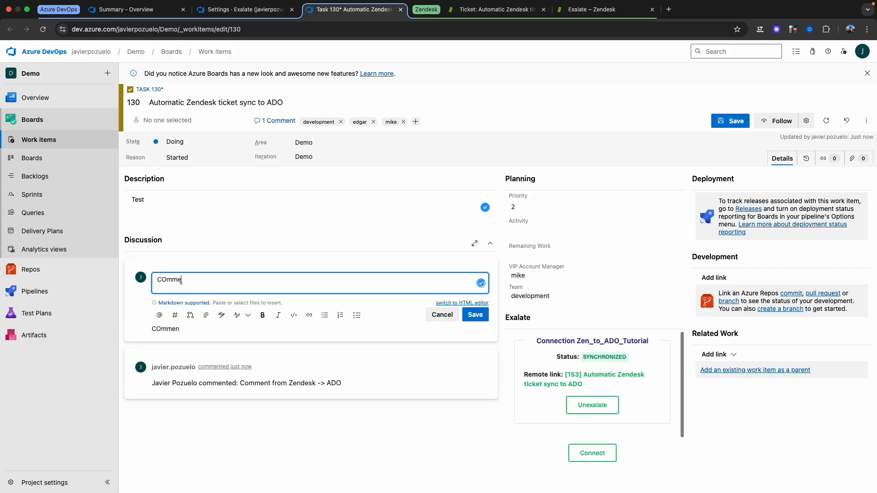
text(omment from ADO to Zendesk)
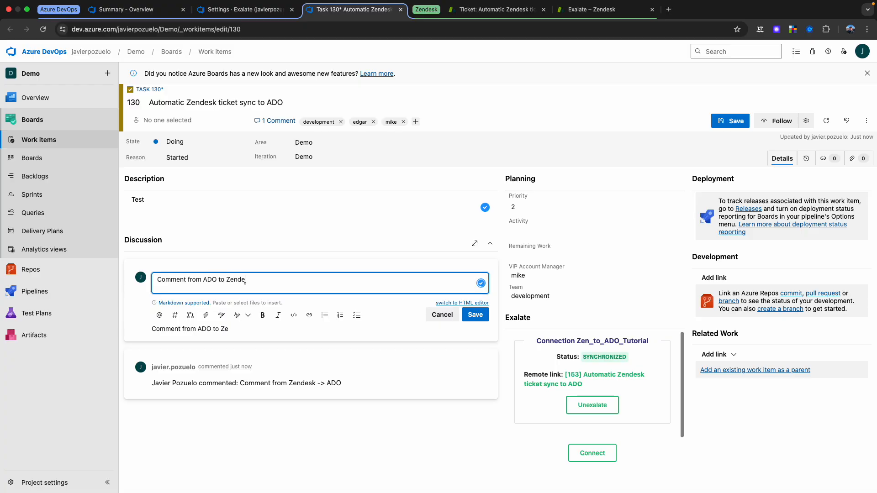
click(475, 315)
click(731, 122)
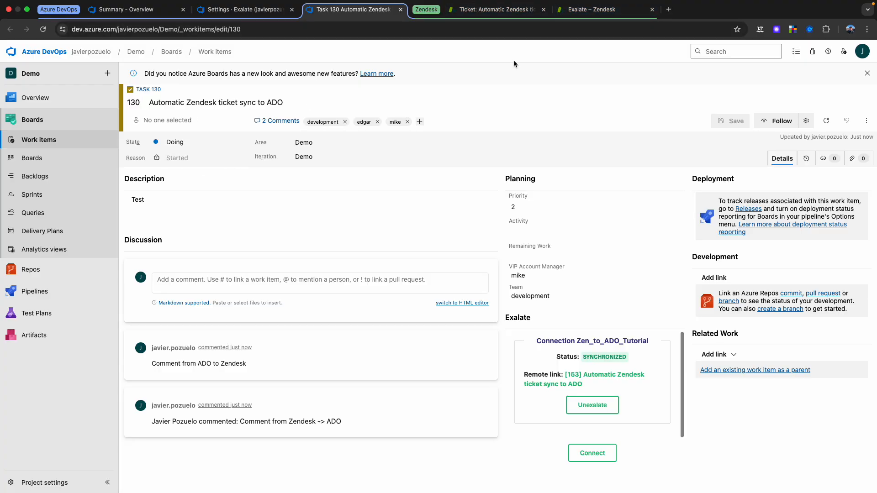
Step: Review the status mapping in the incoming sync rules of the Zen_to_ADO_Tutorial connection on the Zendesk side
click(592, 9)
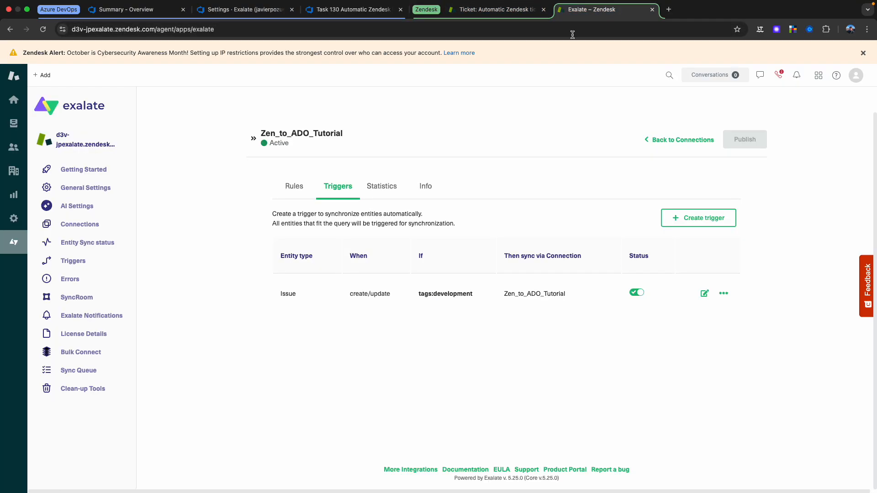
click(287, 187)
scroll(861, 375, down, 1)
scroll(861, 376, down, 8)
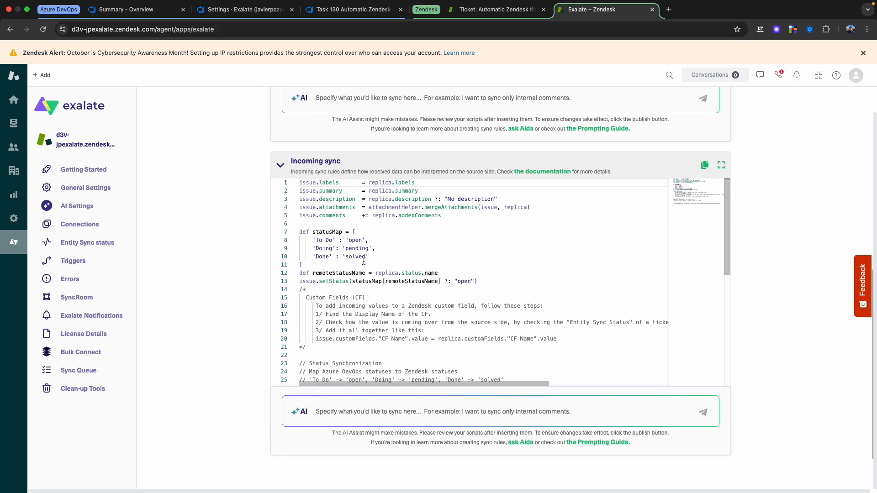
Step: Open the Zendesk ticket "Automatic Zendesk ticket sync to ADO" and reload it to check its status and comments
click(497, 9)
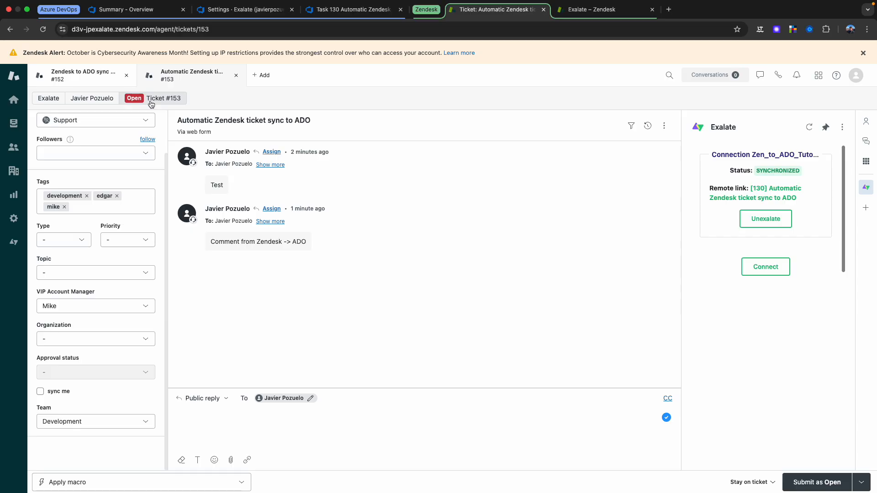
click(163, 29)
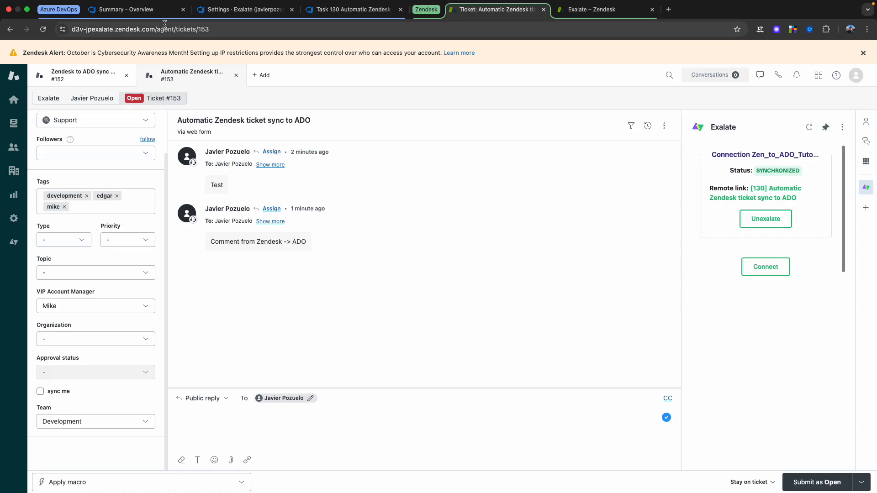
key(Return)
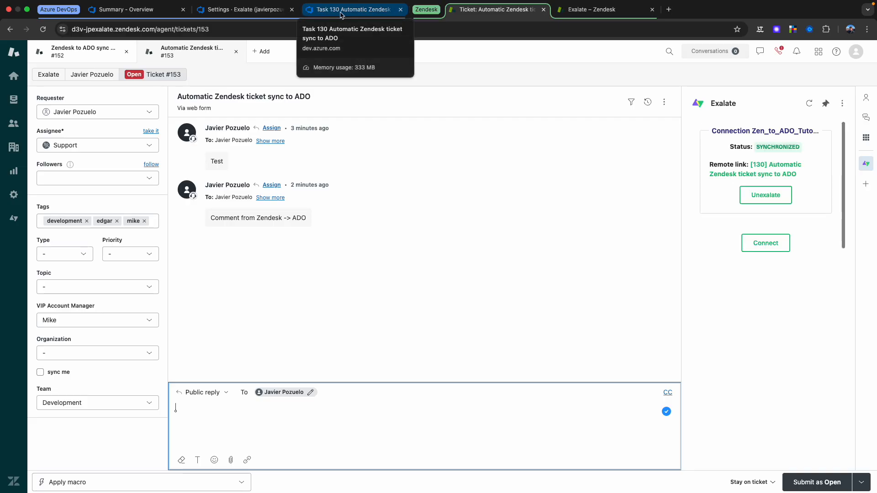
Step: Recheck Task 130 in Azure DevOps and inspect the Zendesk-side Exalate error list for synchronization errors
click(340, 10)
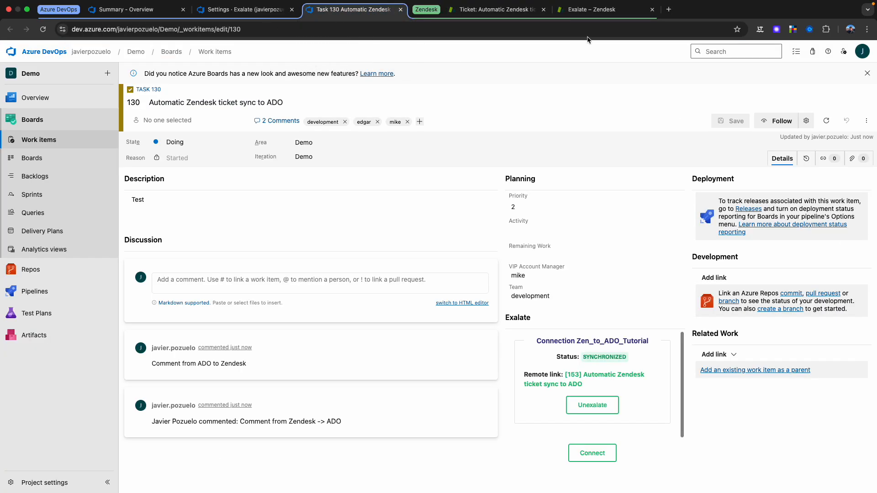
click(589, 10)
click(97, 278)
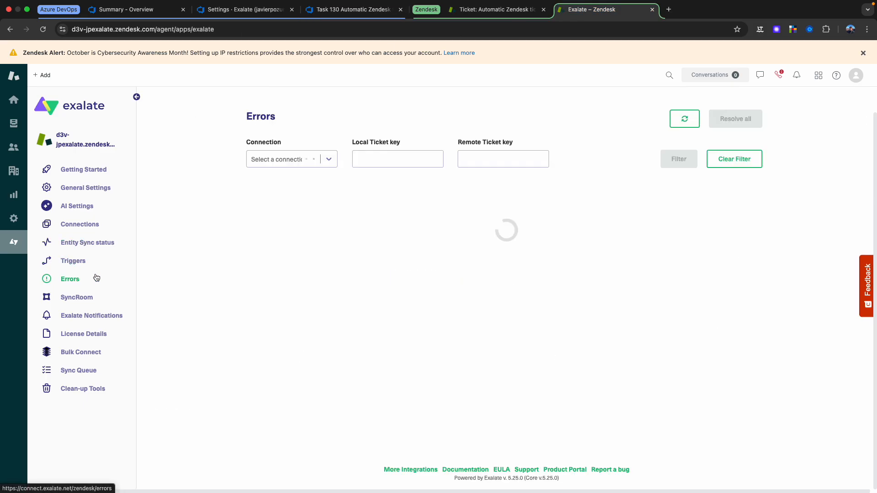
Step: Return to the Zendesk ticket, submit it as Solved, and submit the public reply "Solved"
click(473, 17)
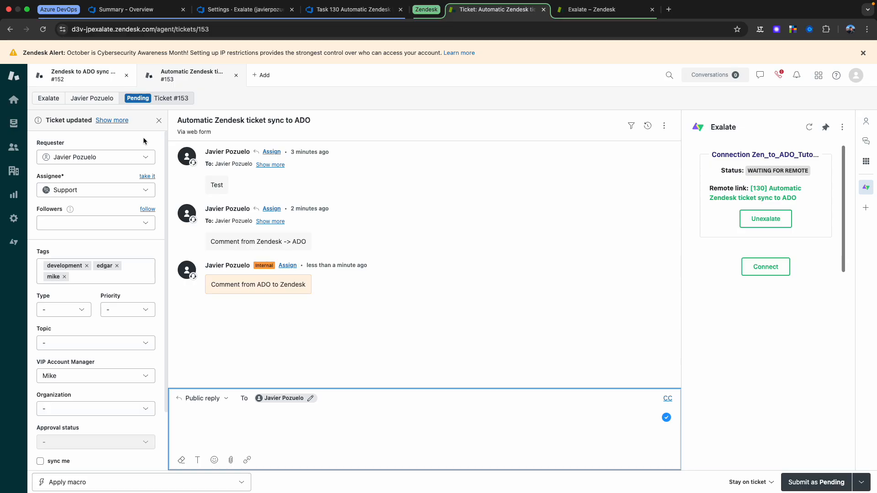
click(860, 483)
click(836, 461)
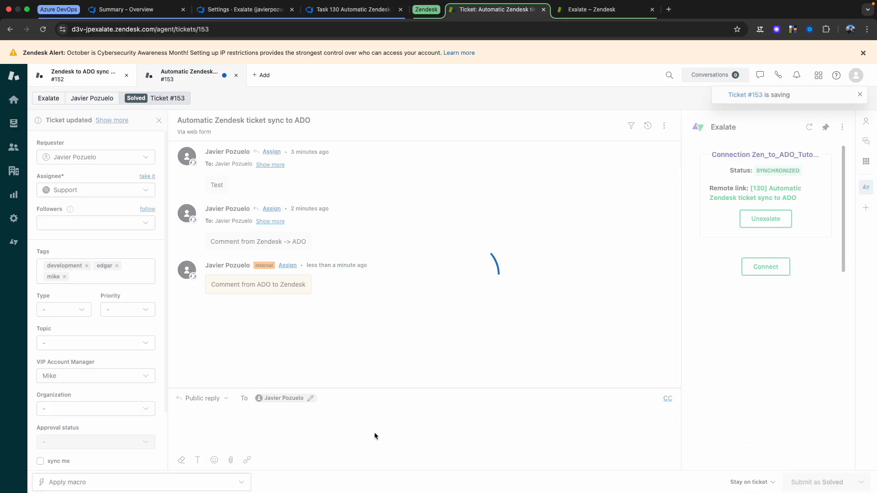
text(Solved)
click(817, 481)
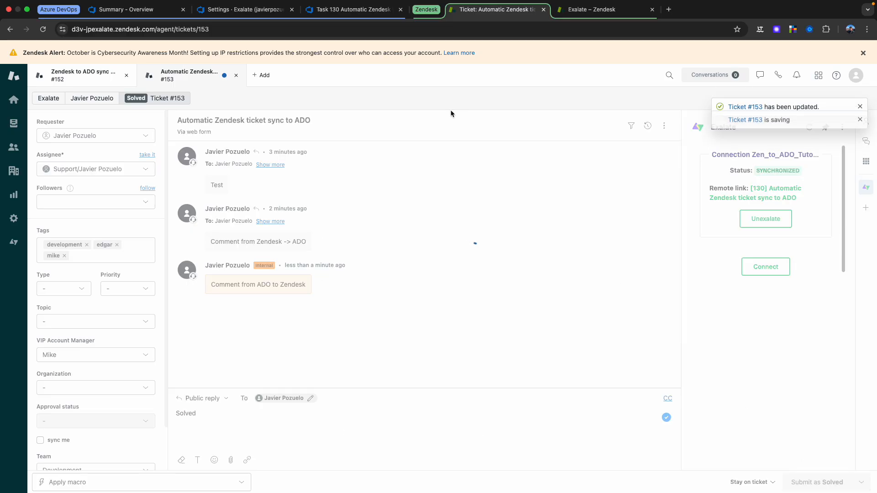
Step: Examine the synced state and discussion comments of Task 130 in Azure DevOps
click(332, 16)
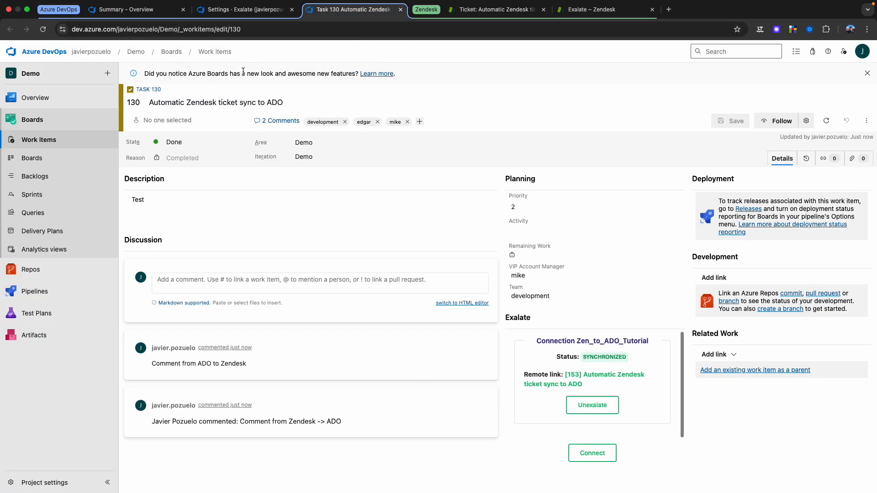
click(221, 139)
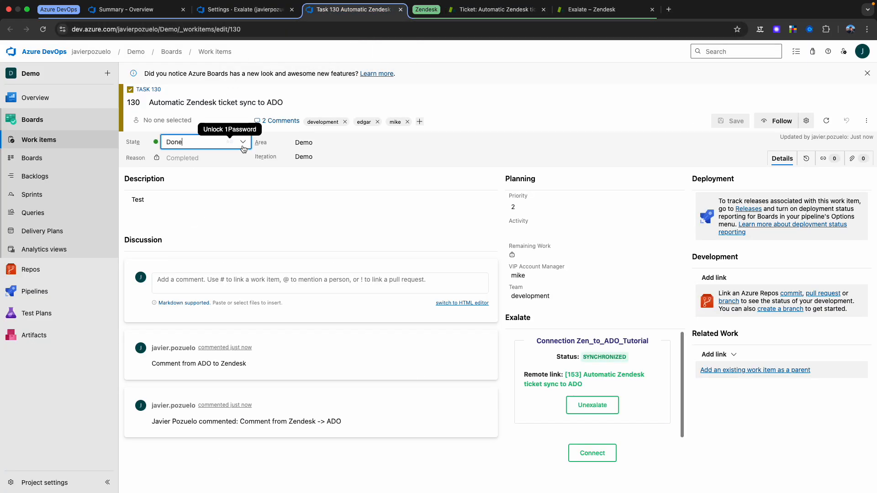
click(277, 221)
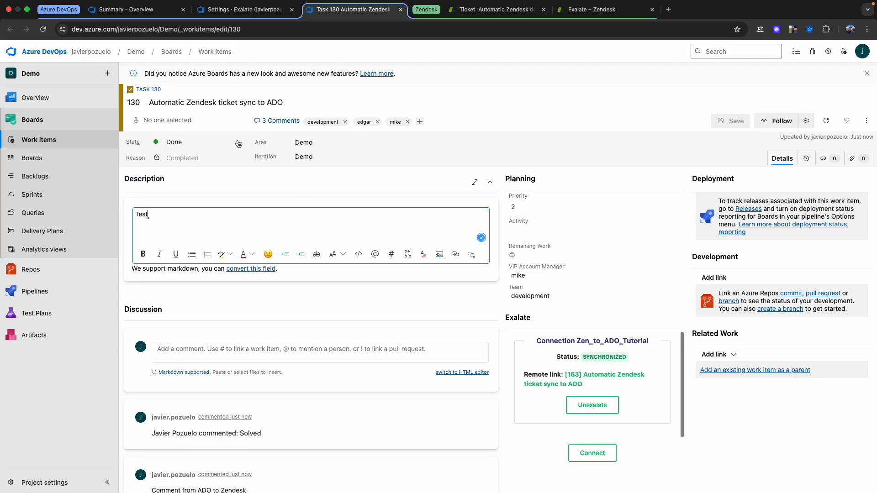
click(526, 99)
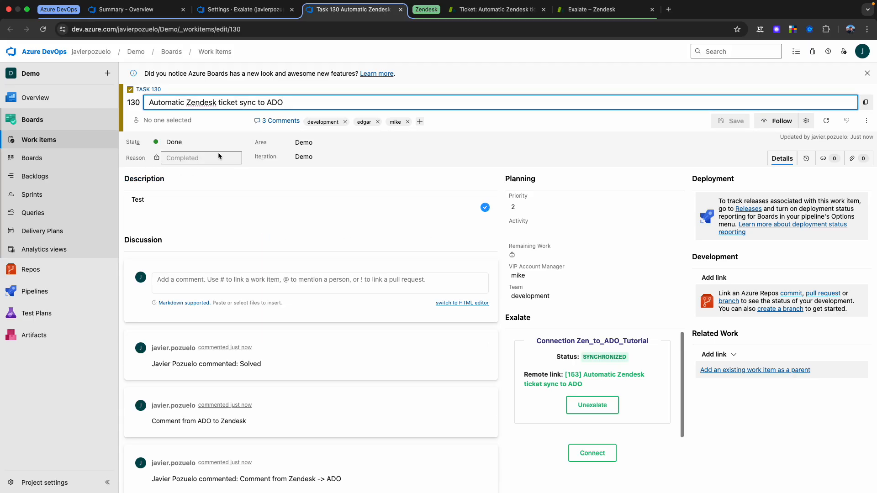
scroll(229, 238, down, 1)
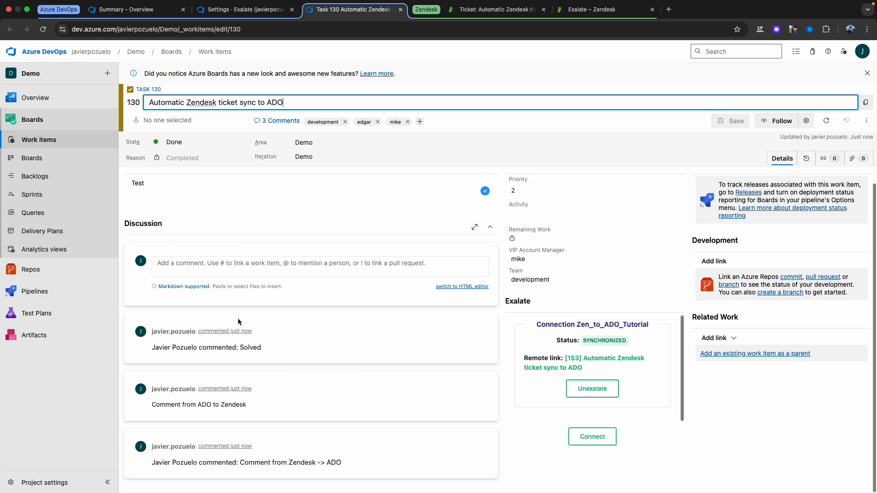